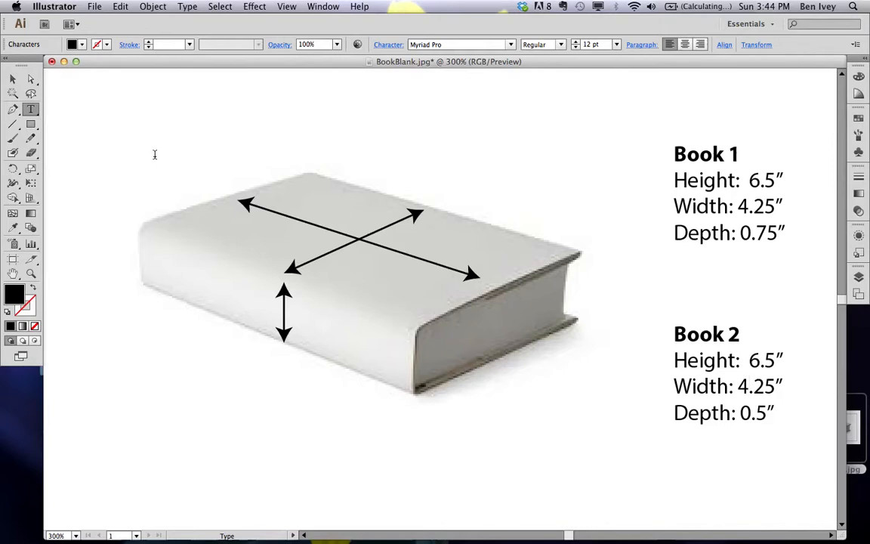
Switch to Photoshop and start a new document 17 inches wide and 11 inches high.
{"action": "mouse_move", "coordinate": [309, 521]}
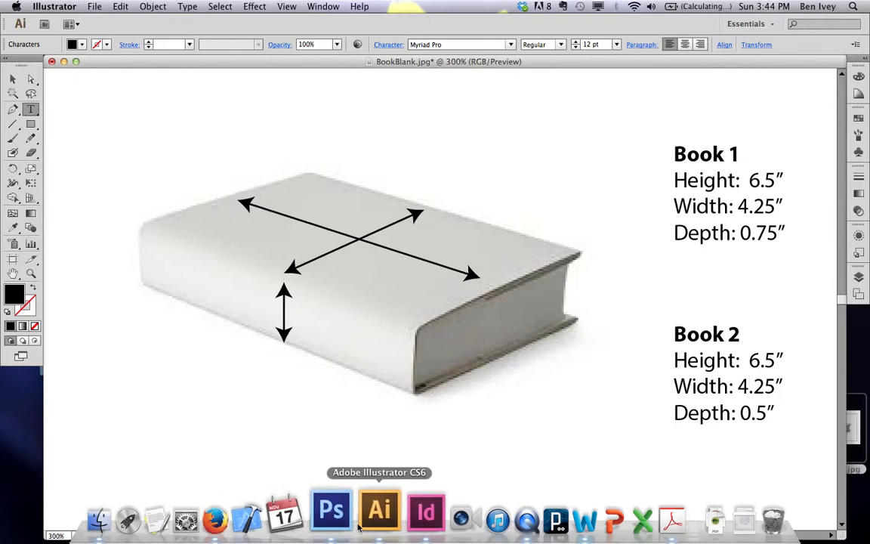
{"action": "left_click", "coordinate": [330, 517]}
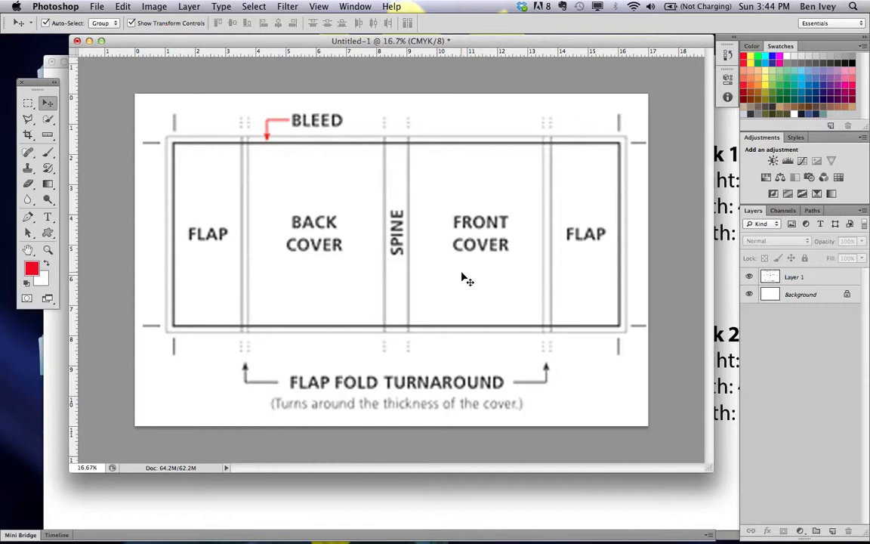
{"action": "left_click", "coordinate": [98, 6]}
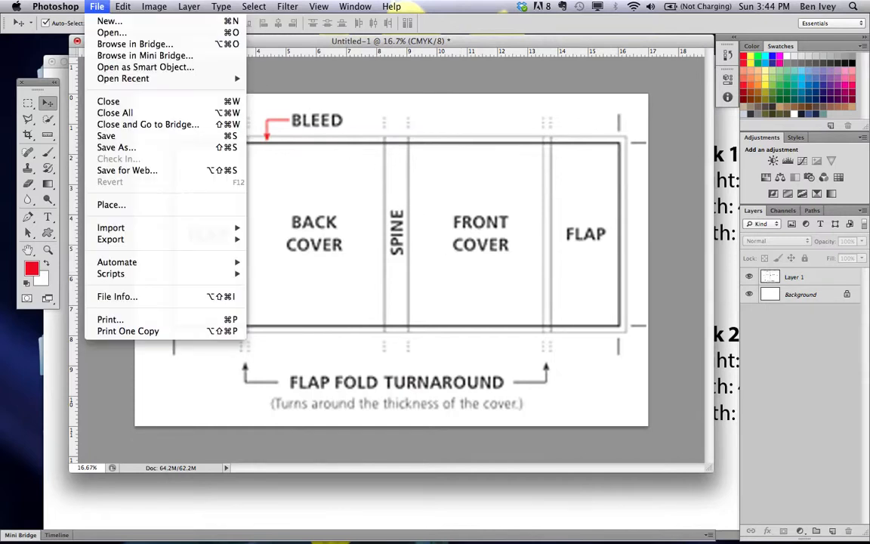
{"action": "left_click", "coordinate": [103, 22]}
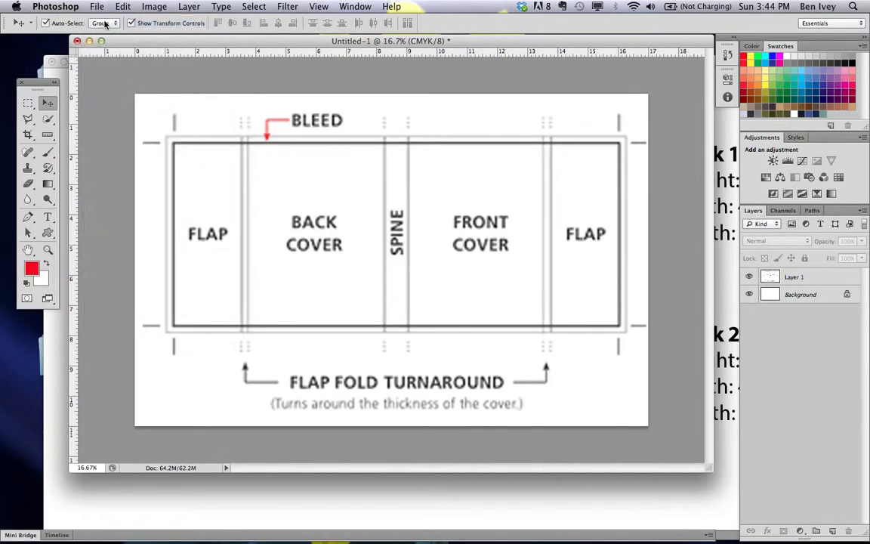
{"action": "left_click_drag", "start_coordinate": [208, 94], "coordinate": [315, 90]}
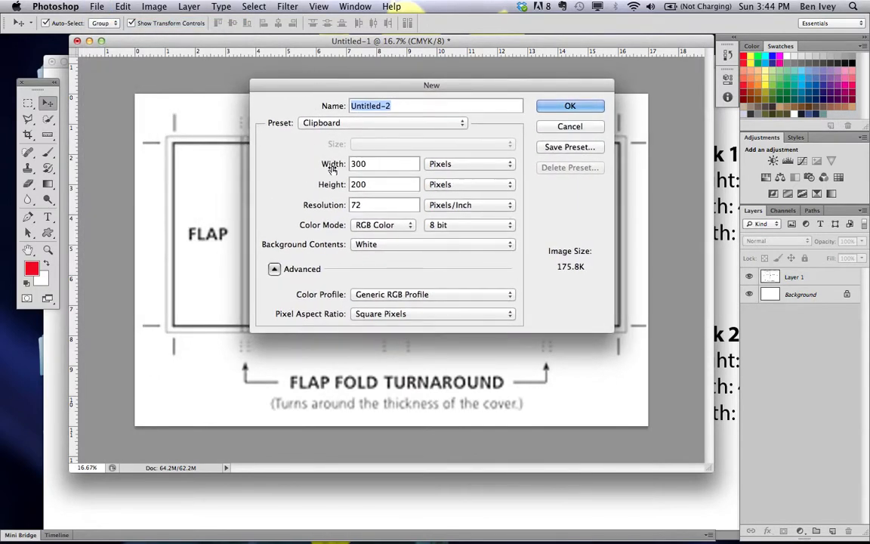
{"action": "left_click", "coordinate": [479, 169]}
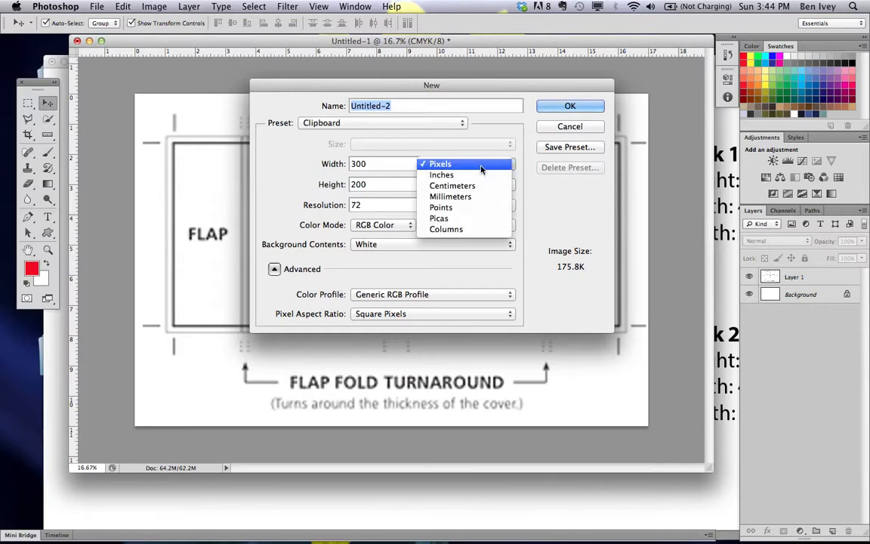
{"action": "left_click", "coordinate": [478, 175]}
{"action": "double_click", "coordinate": [394, 163]}
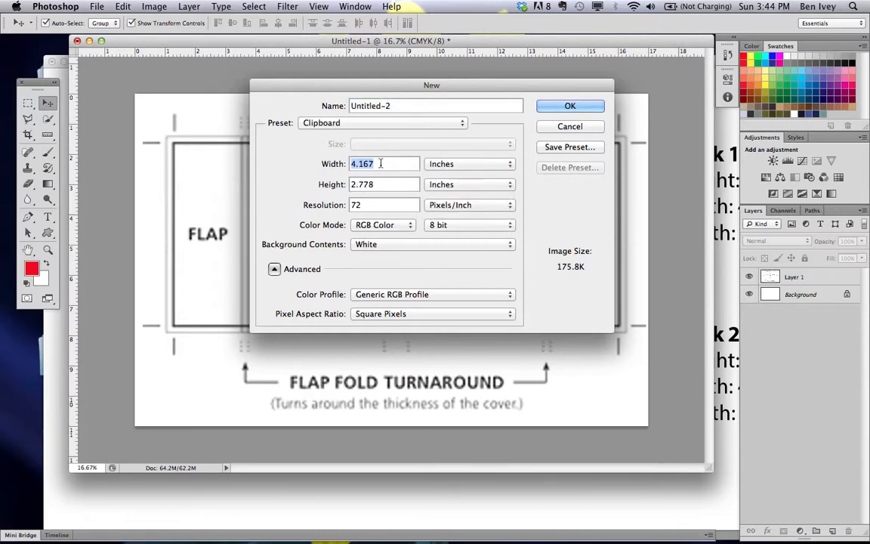
{"action": "type", "text": "17"}
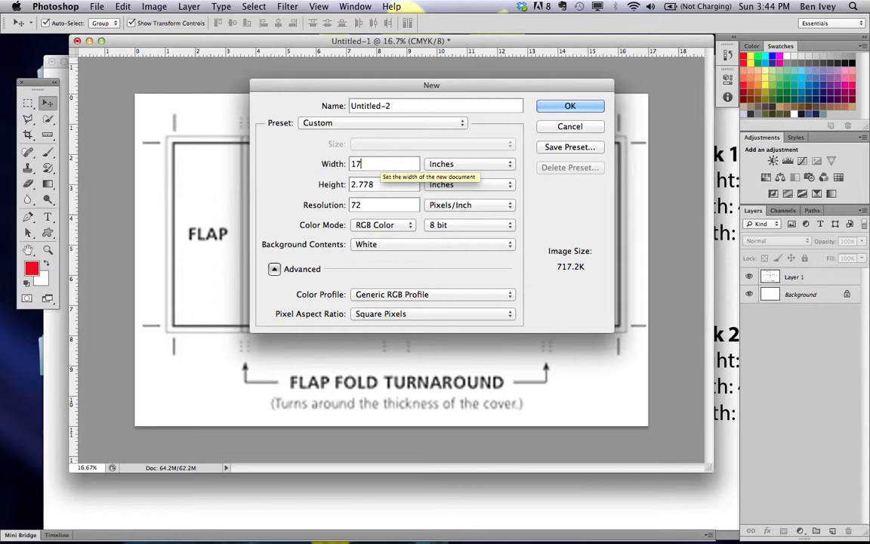
{"action": "double_click", "coordinate": [383, 186]}
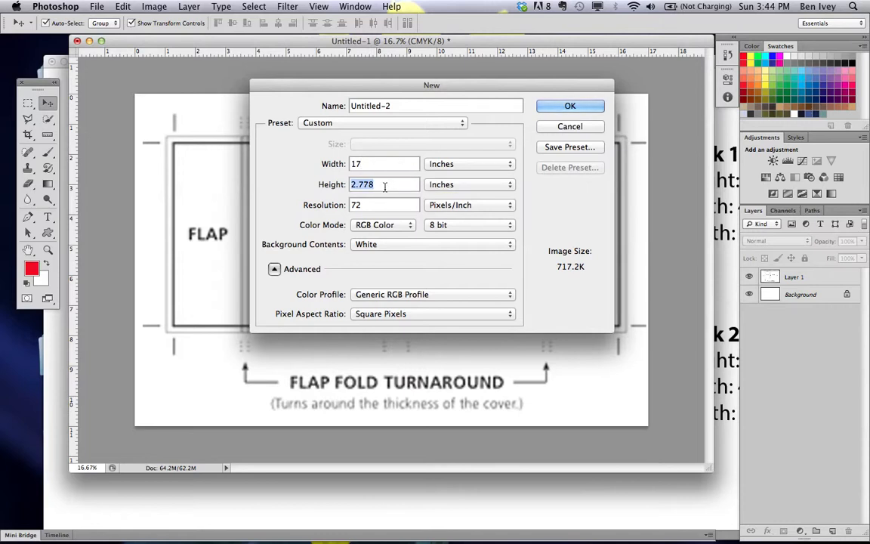
{"action": "type", "text": "11"}
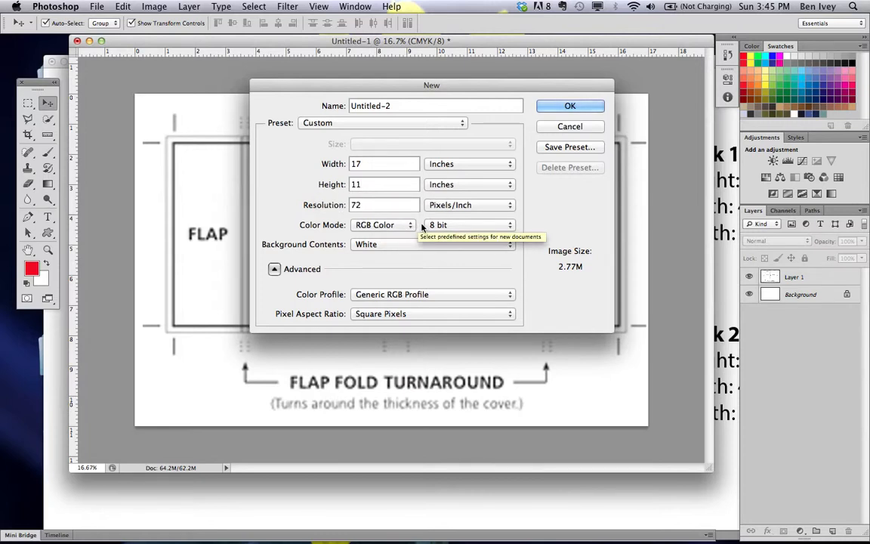
Set the new document's resolution to 300 pixels/inch with CMYK Color mode and create it.
{"action": "double_click", "coordinate": [388, 204]}
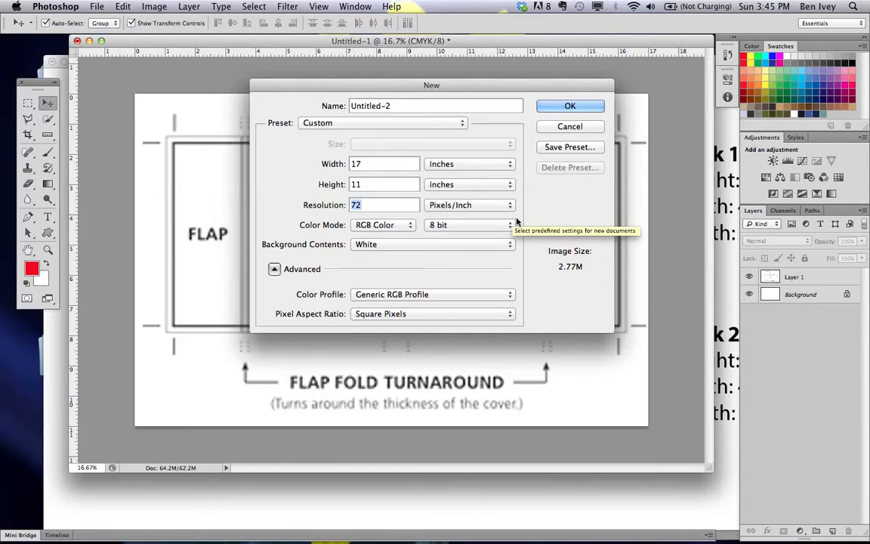
{"action": "type", "text": "300"}
{"action": "left_click", "coordinate": [381, 225]}
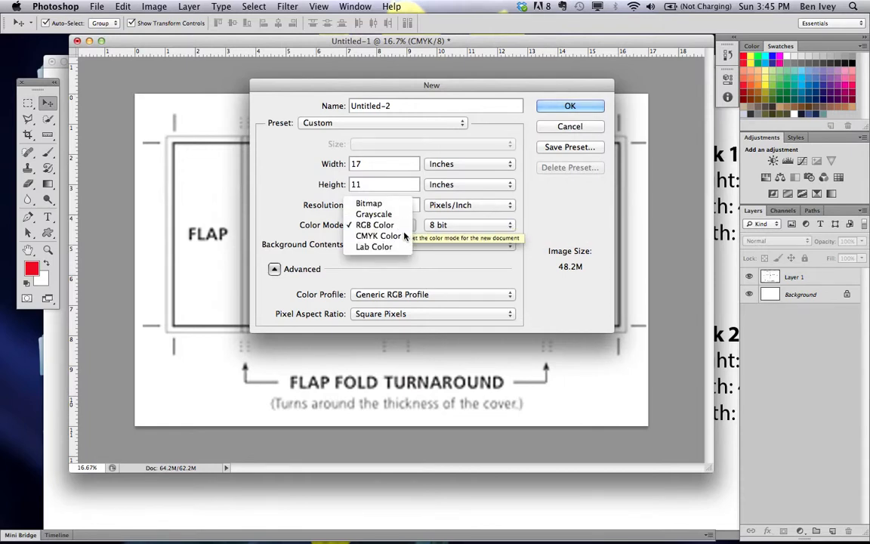
{"action": "left_click", "coordinate": [371, 237]}
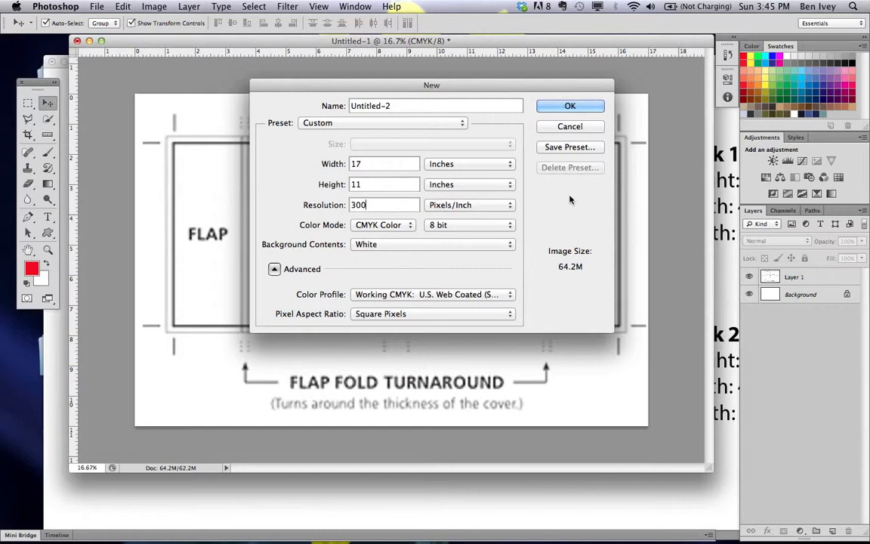
{"action": "left_click", "coordinate": [590, 107]}
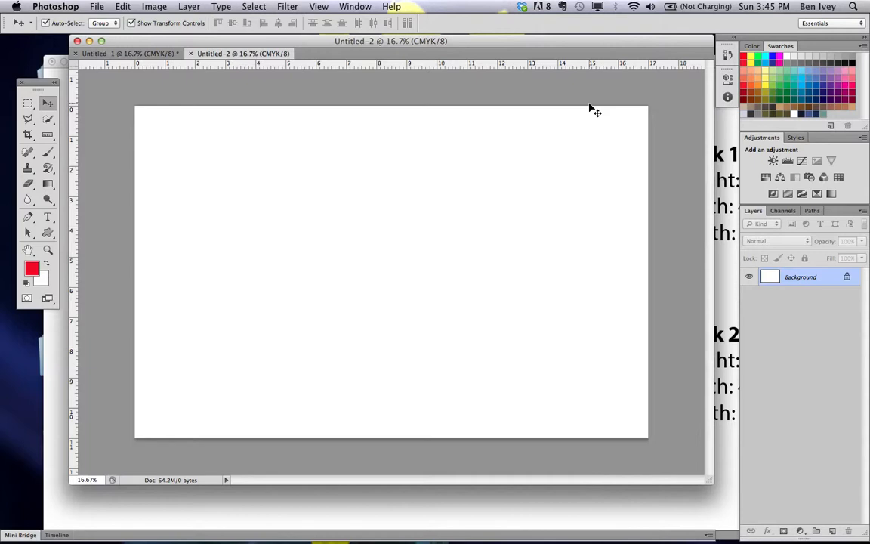
Check the guide snapping options, and place one horizontal and one vertical guide crossing at the centre of the blank canvas.
{"action": "left_click", "coordinate": [319, 6]}
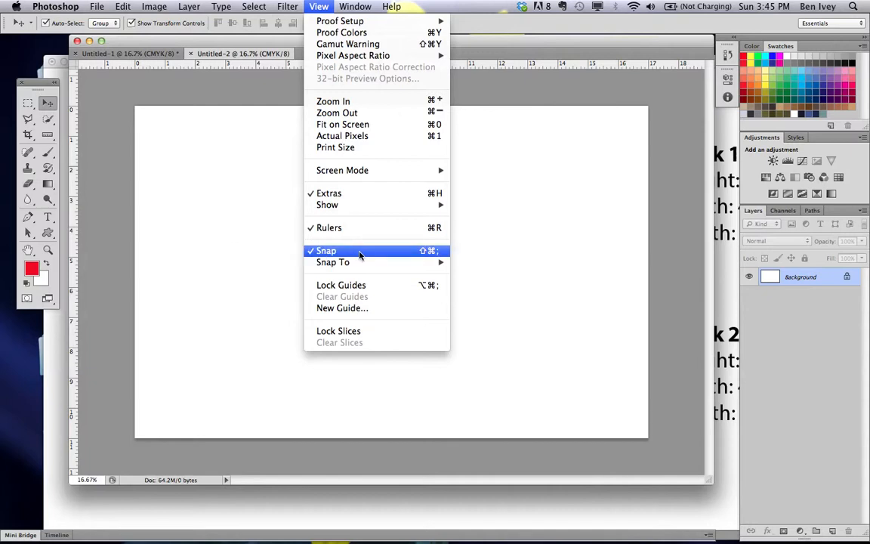
{"action": "mouse_move", "coordinate": [360, 262]}
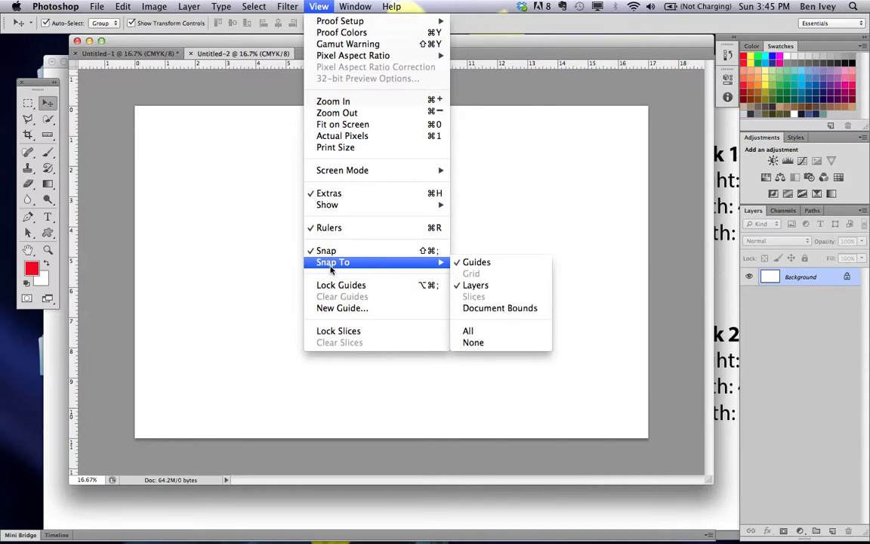
{"action": "mouse_move", "coordinate": [443, 266]}
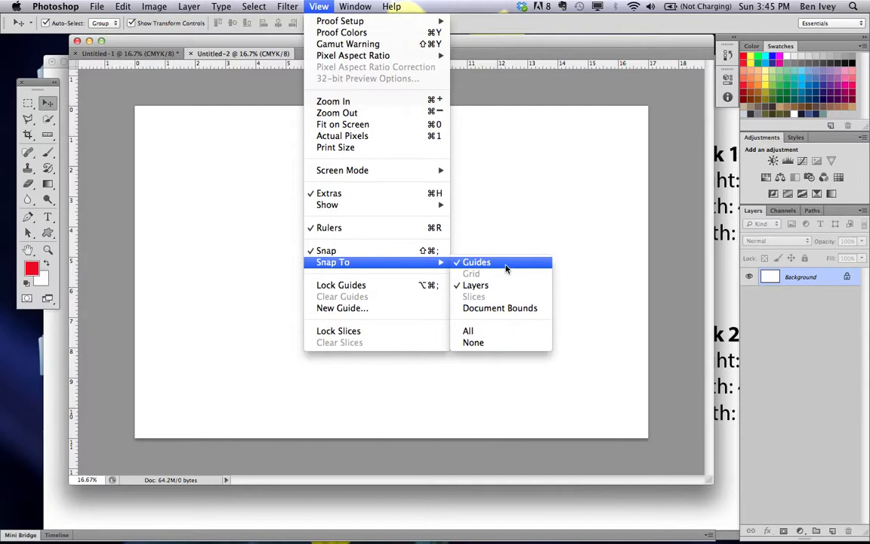
{"action": "left_click", "coordinate": [518, 232]}
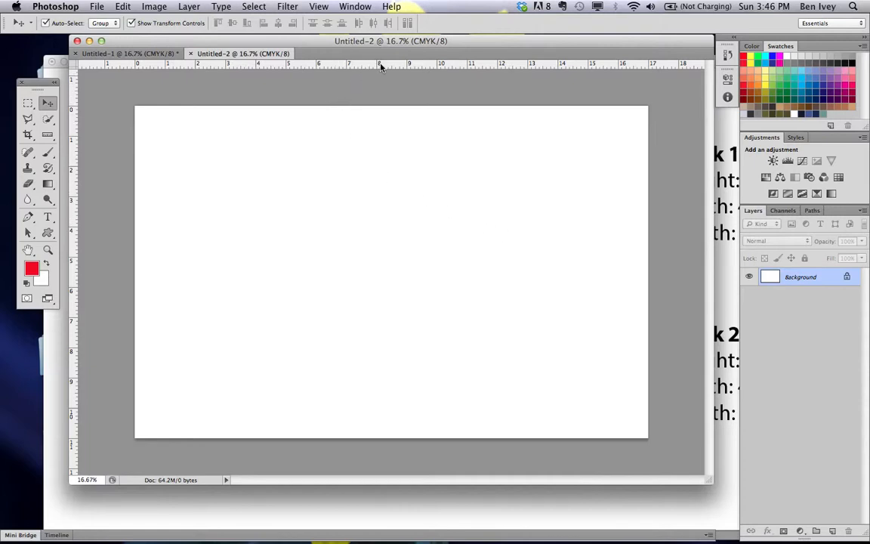
{"action": "left_click_drag", "start_coordinate": [380, 66], "coordinate": [407, 271]}
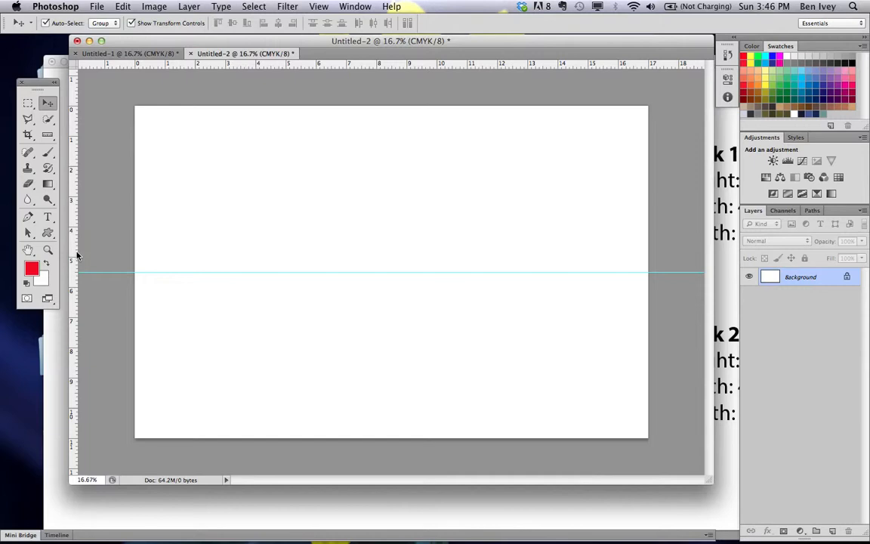
{"action": "left_click_drag", "start_coordinate": [76, 255], "coordinate": [391, 256]}
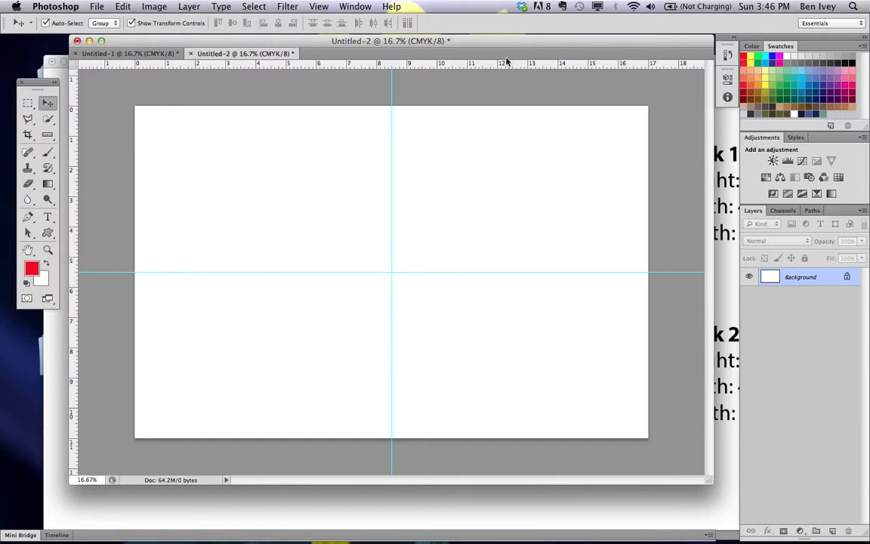
Look up Book 1's height in the Illustrator document and return to Photoshop.
{"action": "left_click_drag", "start_coordinate": [513, 43], "coordinate": [473, 42]}
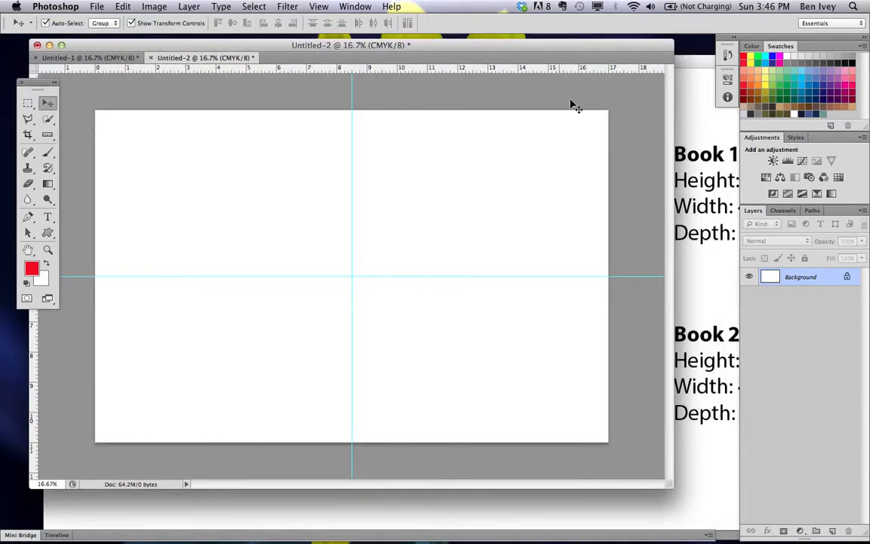
{"action": "left_click", "coordinate": [686, 120]}
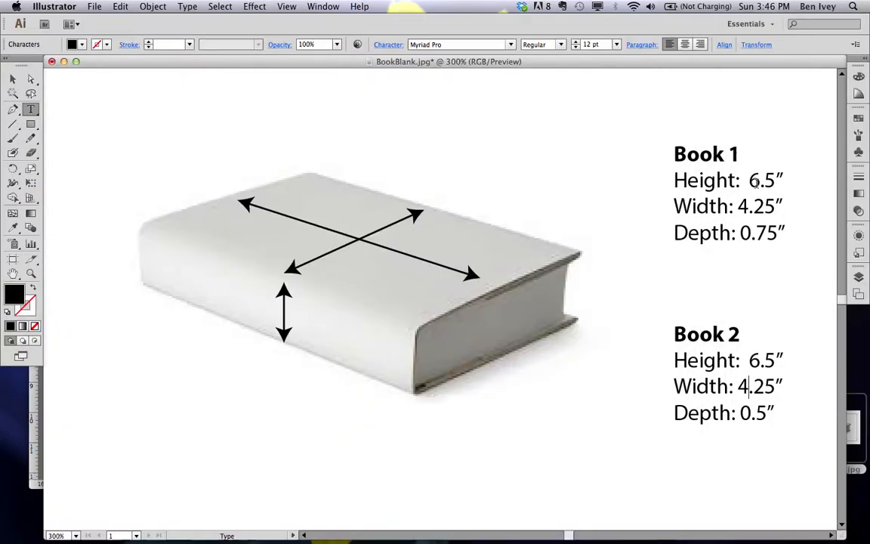
{"action": "left_click_drag", "start_coordinate": [753, 180], "coordinate": [776, 180]}
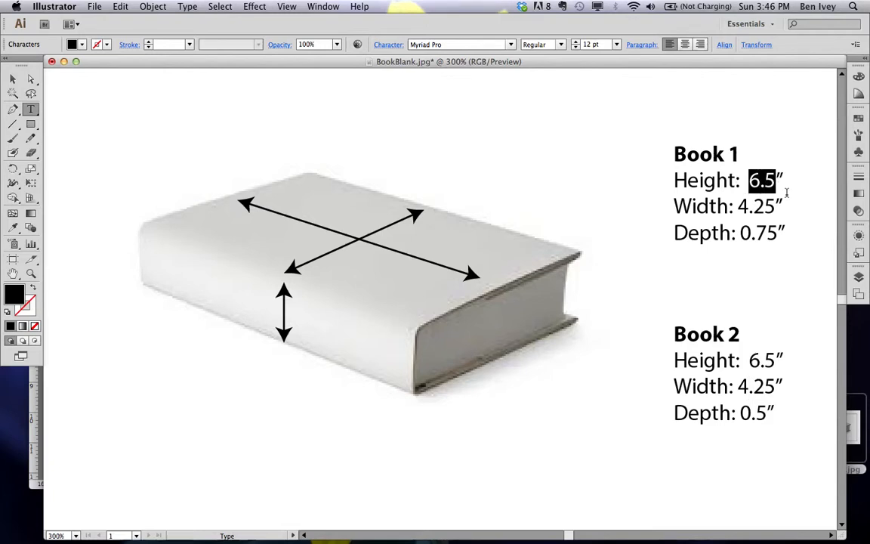
{"action": "mouse_move", "coordinate": [302, 521]}
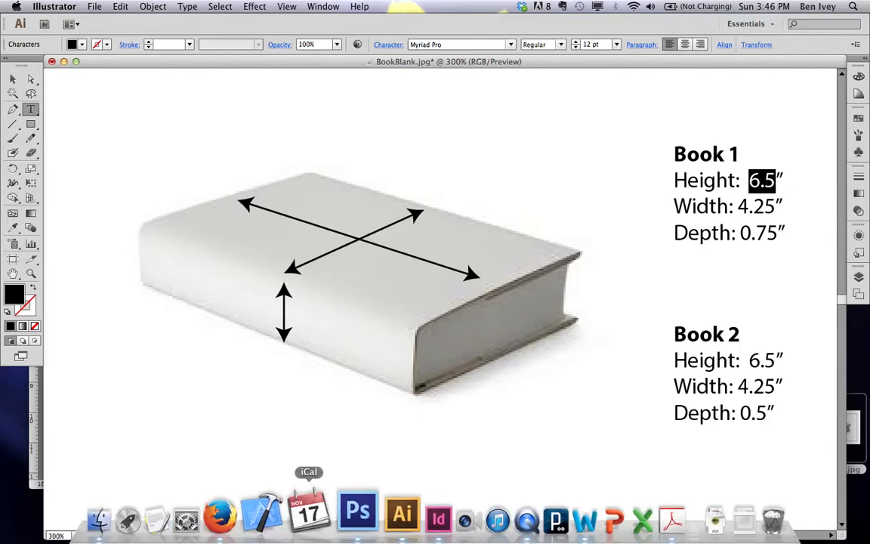
{"action": "left_click", "coordinate": [341, 515]}
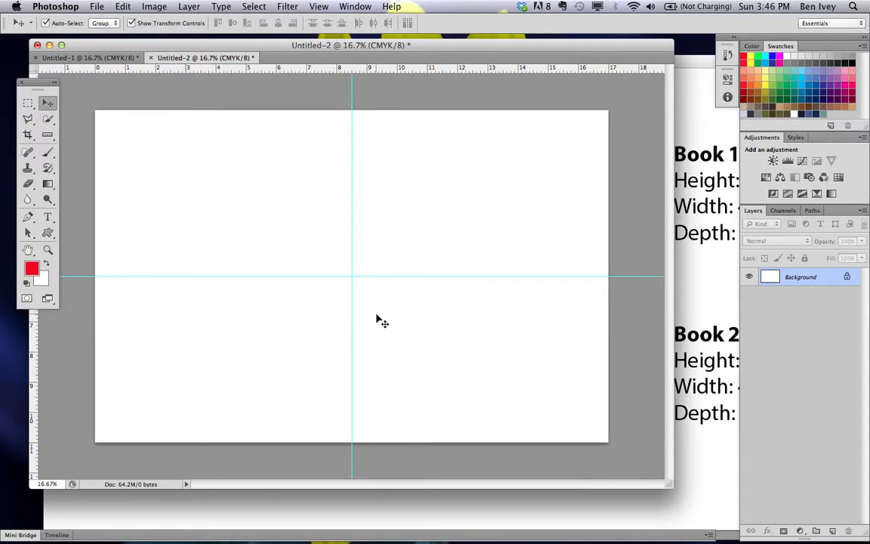
Set the ruler origin at the intersection of the two centre guides and show the Info panel.
{"action": "key", "text": "super+equal"}
{"action": "key", "text": "super+equal"}
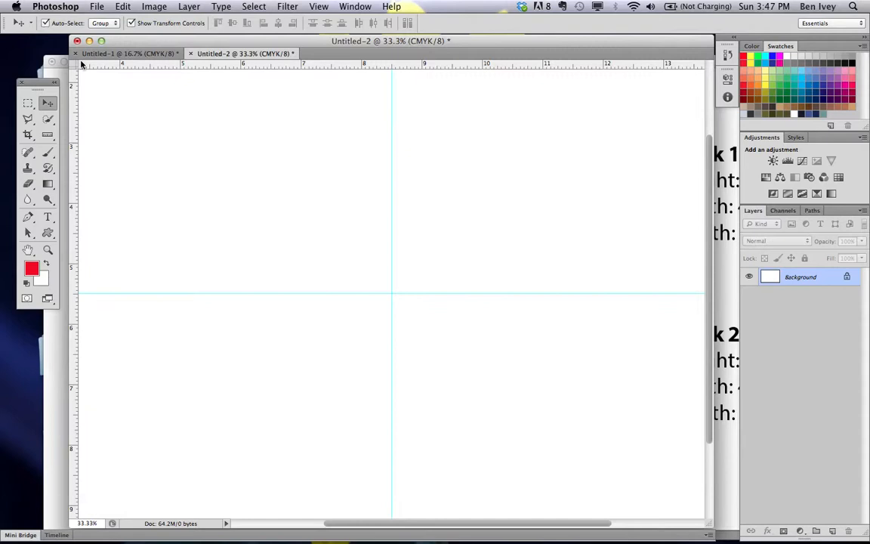
{"action": "left_click_drag", "start_coordinate": [75, 66], "coordinate": [393, 294]}
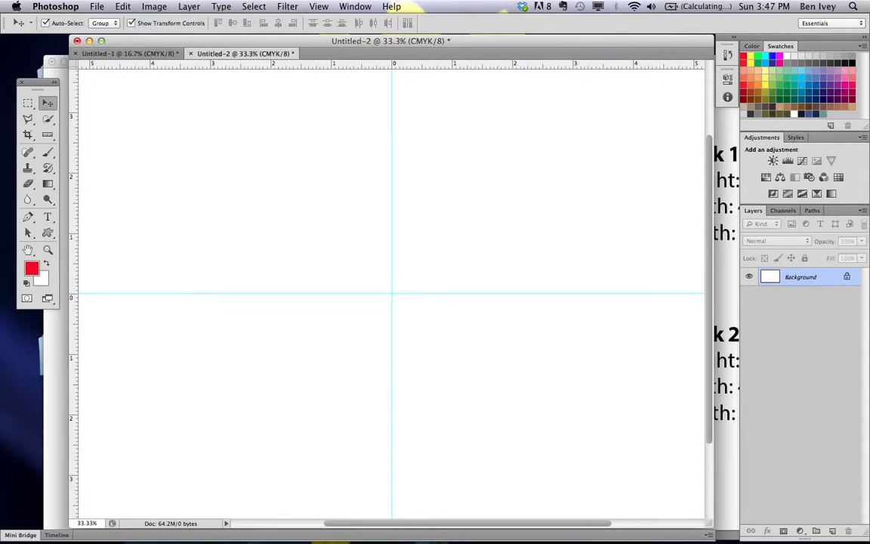
{"action": "left_click", "coordinate": [355, 6]}
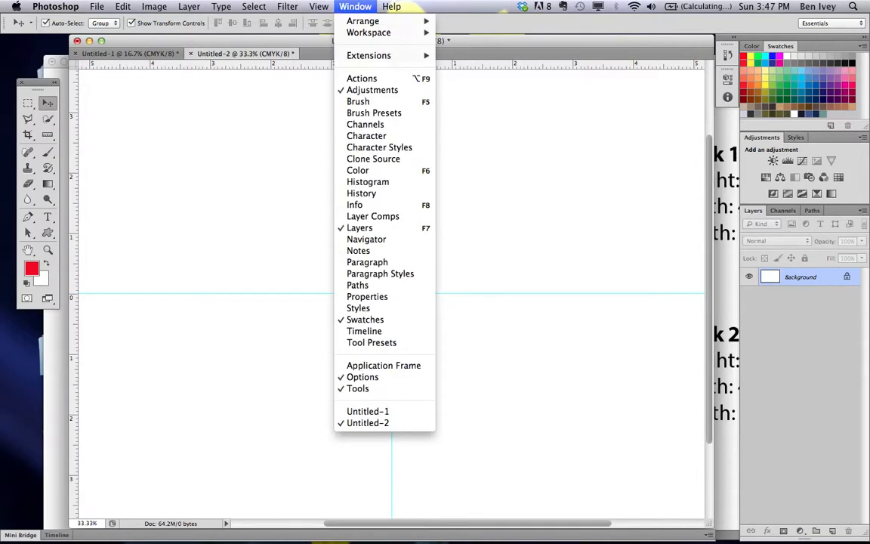
{"action": "left_click", "coordinate": [382, 208]}
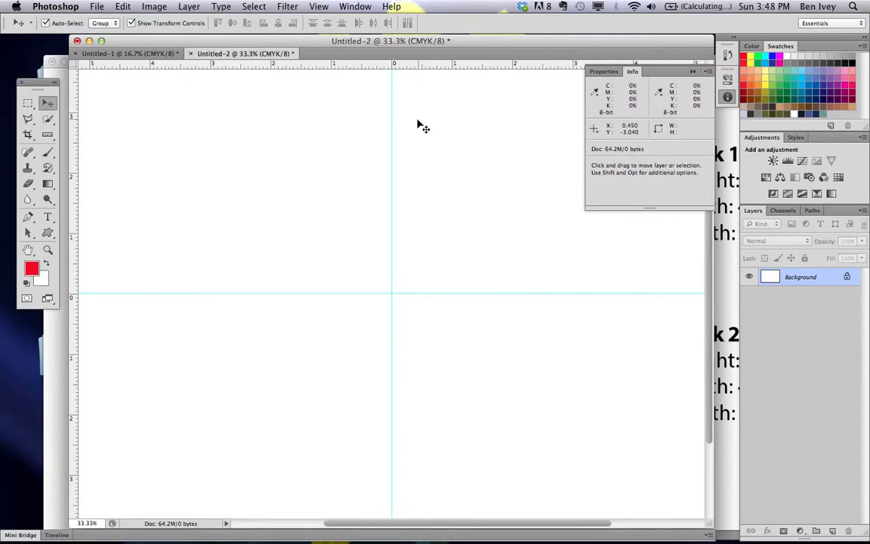
Recheck Book 1's height in Illustrator, and in Photoshop add horizontal guides 3.25 inches above and below the centre guide.
{"action": "left_click", "coordinate": [737, 221]}
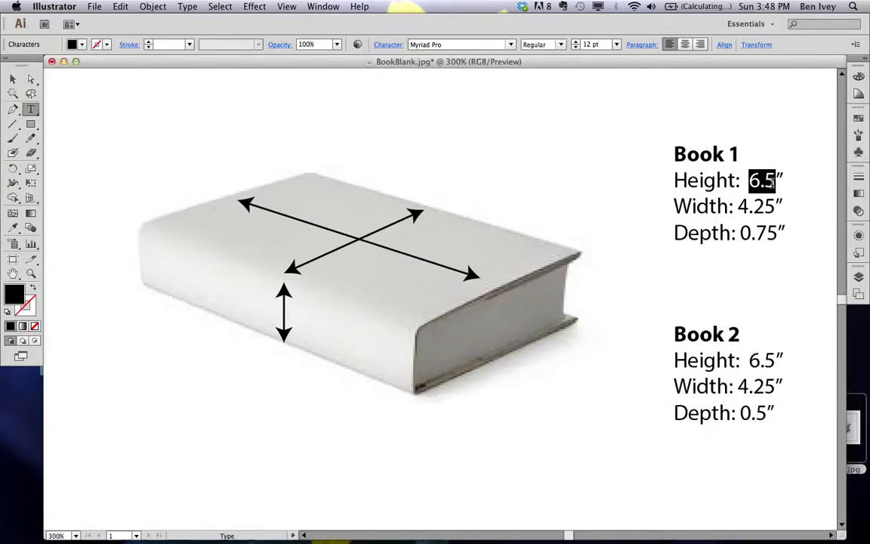
{"action": "mouse_move", "coordinate": [430, 540]}
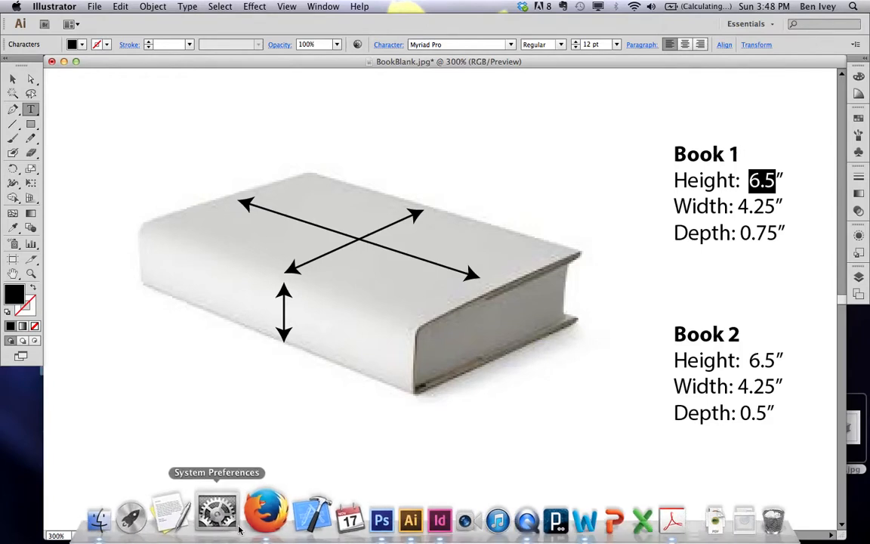
{"action": "left_click", "coordinate": [336, 521]}
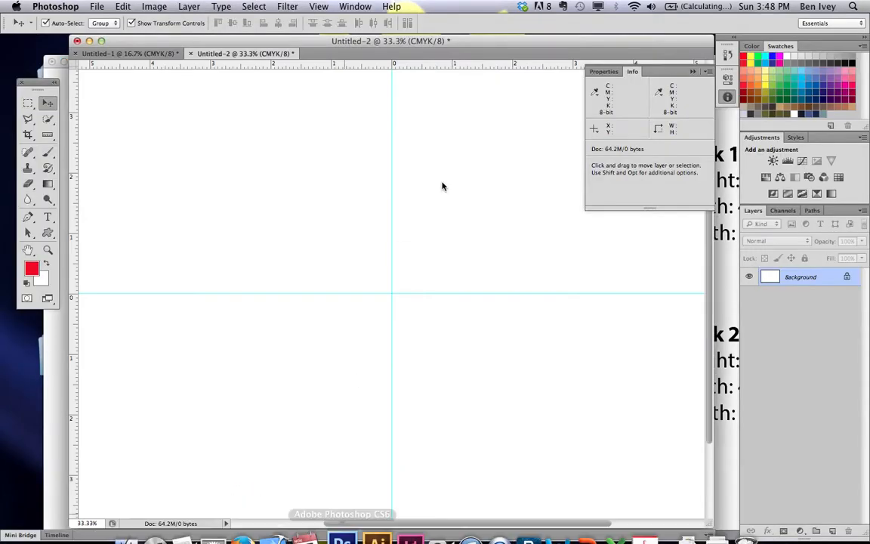
{"action": "left_click_drag", "start_coordinate": [452, 67], "coordinate": [505, 97]}
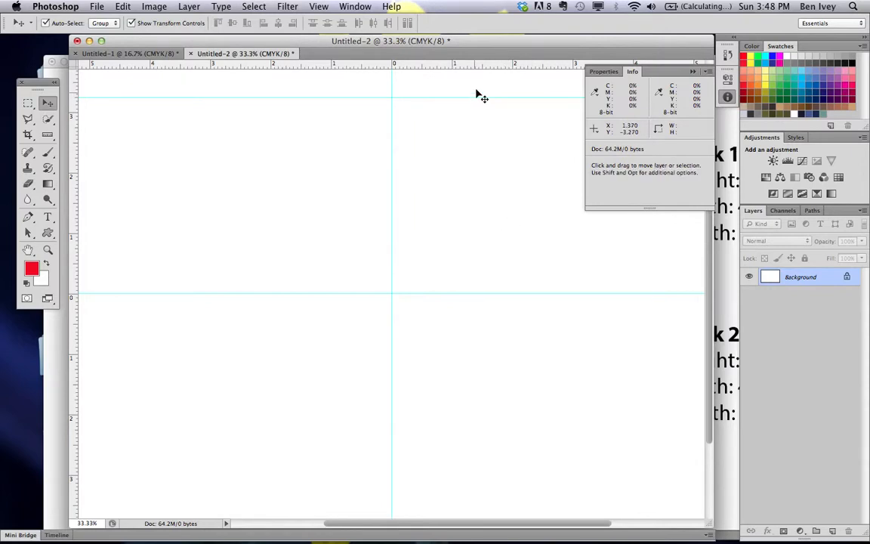
{"action": "left_click_drag", "start_coordinate": [486, 70], "coordinate": [464, 491]}
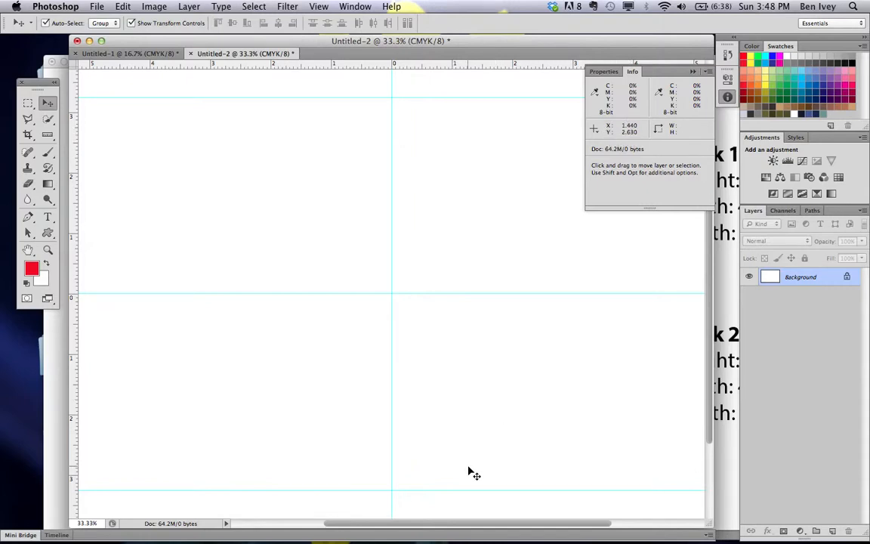
{"action": "key", "text": "super+0"}
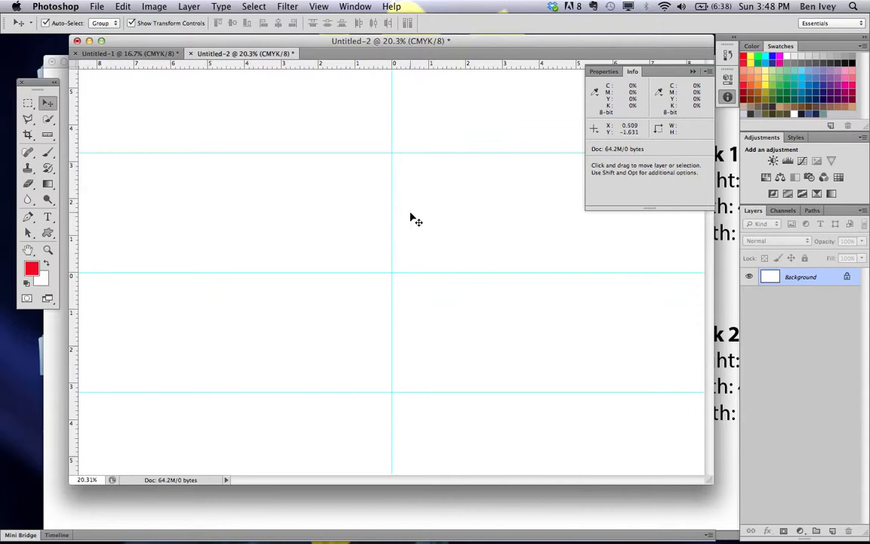
Switch to Illustrator and highlight Book 1's depth in the list of dimensions.
{"action": "left_click", "coordinate": [717, 326]}
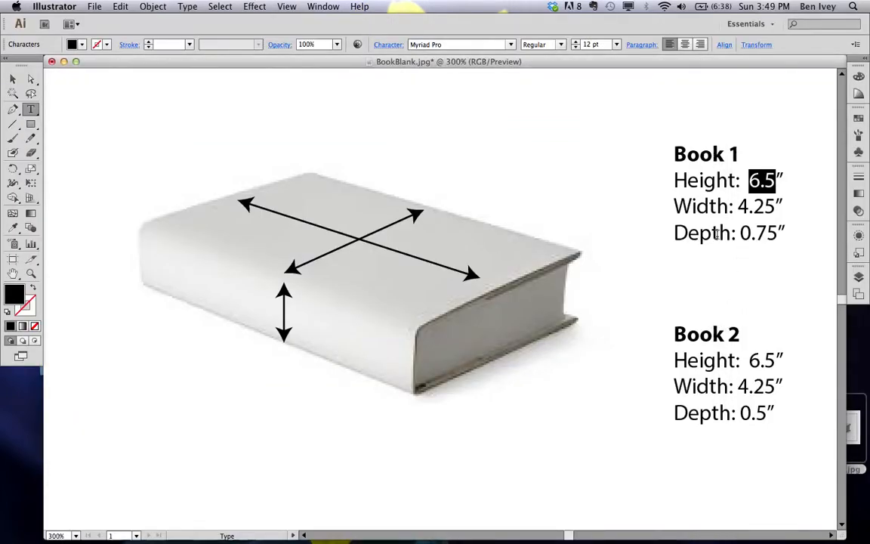
{"action": "left_click_drag", "start_coordinate": [675, 234], "coordinate": [780, 235]}
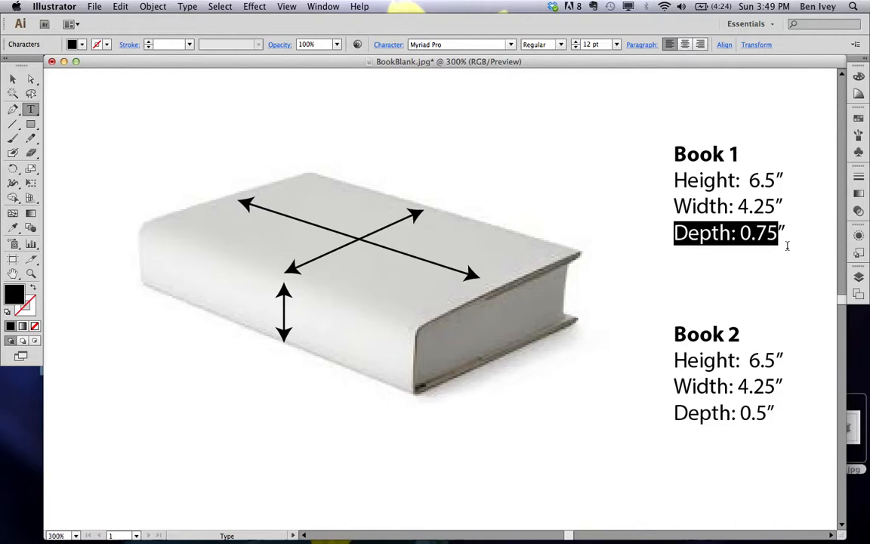
{"action": "mouse_move", "coordinate": [226, 531]}
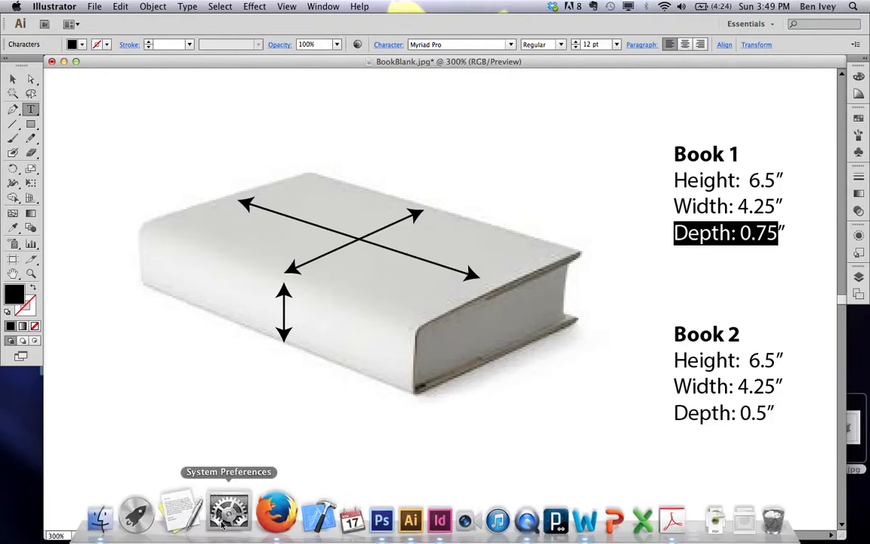
{"action": "left_click", "coordinate": [226, 521]}
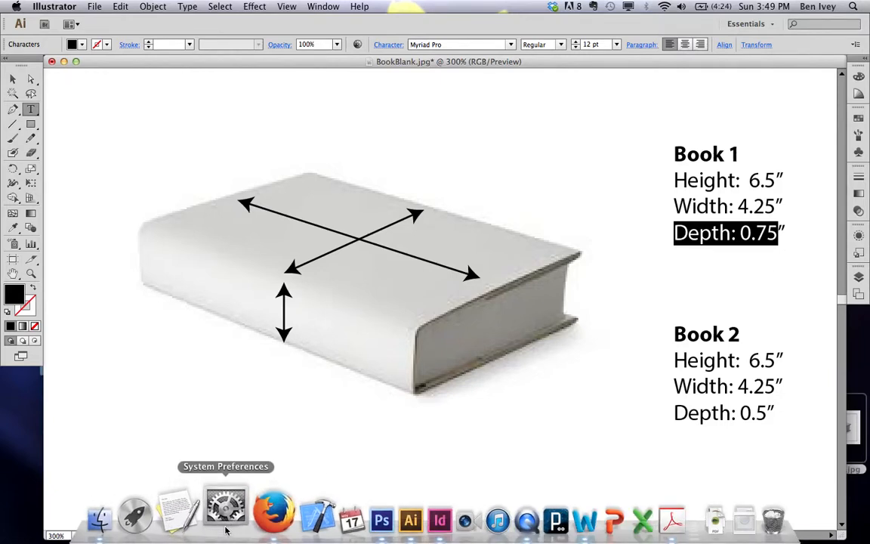
{"action": "right_click", "coordinate": [226, 529]}
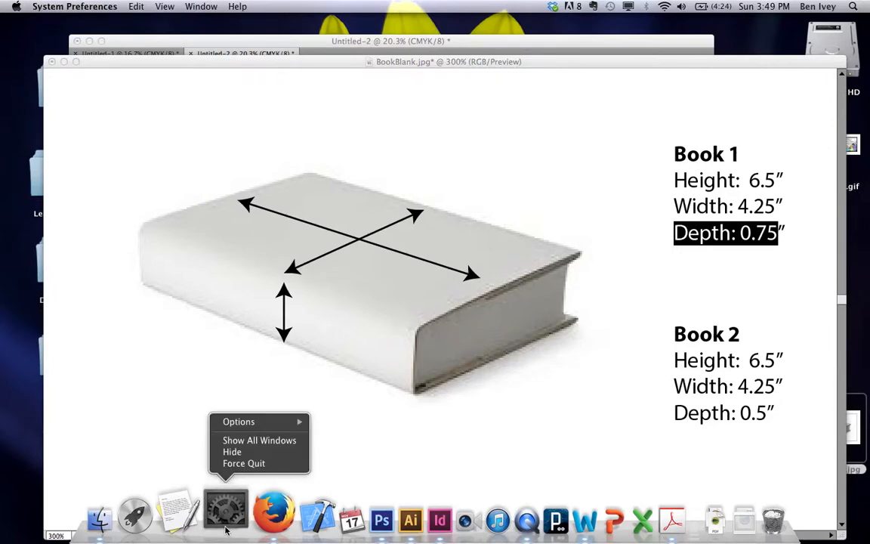
{"action": "left_click", "coordinate": [234, 461]}
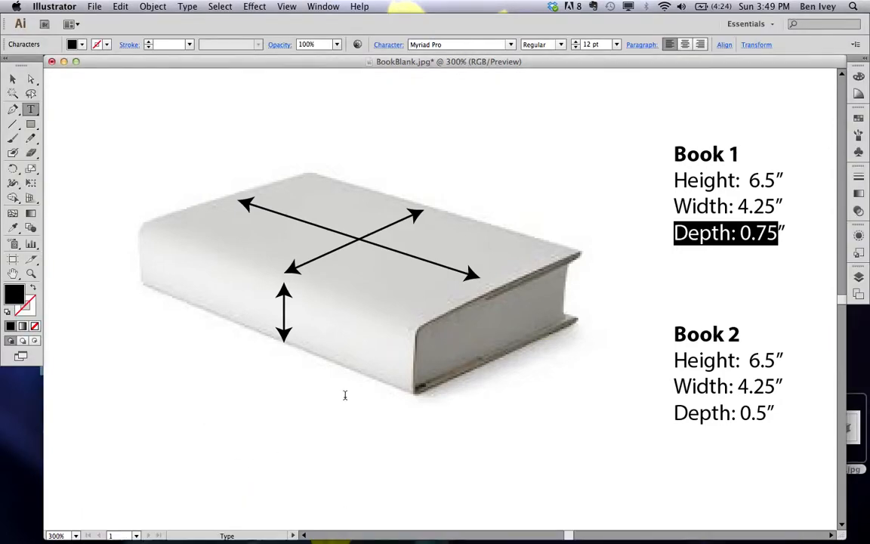
Divide Book 1's depth of .75 by 2 in the Dashboard calculator and return to Illustrator.
{"action": "key", "text": "F12"}
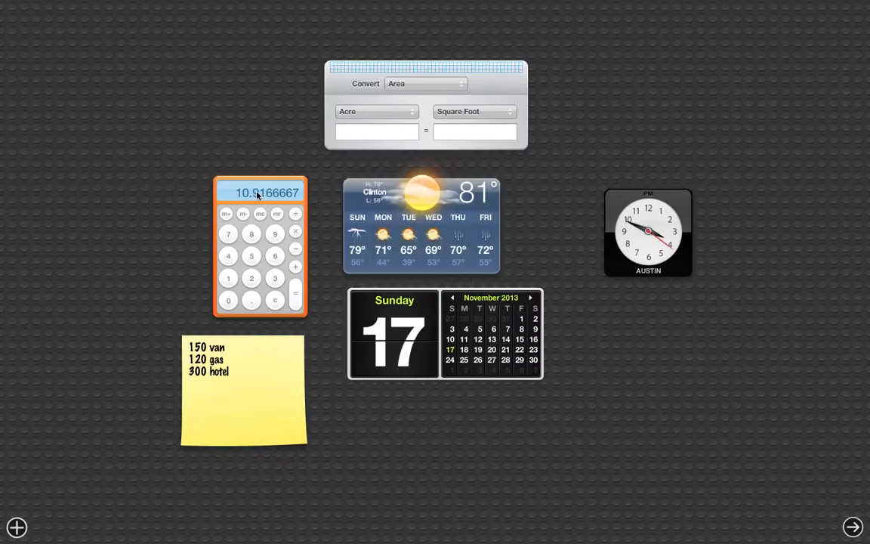
{"action": "type", "text": "75/2"}
{"action": "key", "text": "Return"}
{"action": "type", "text": ".75/2"}
{"action": "key", "text": "ctrl+Right"}
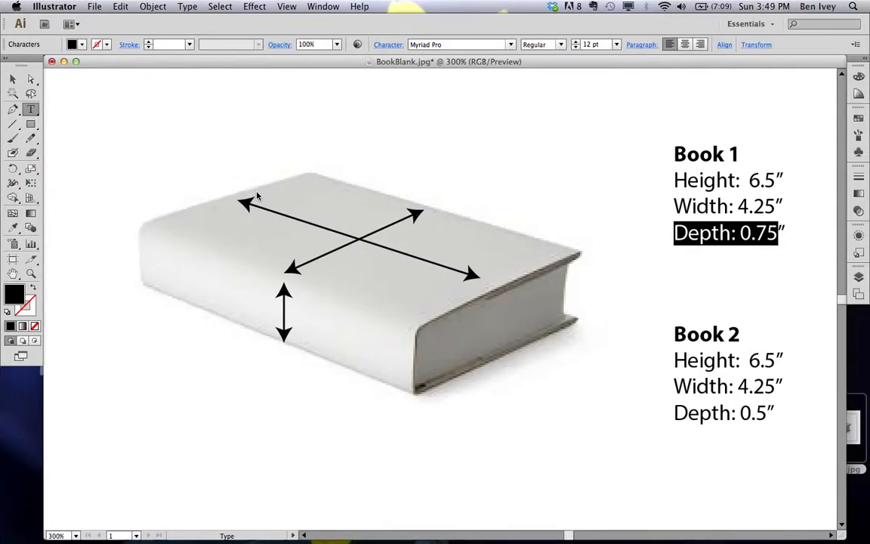
Highlight Book 1's depth value again in Illustrator and switch back to Photoshop.
{"action": "left_click", "coordinate": [732, 233]}
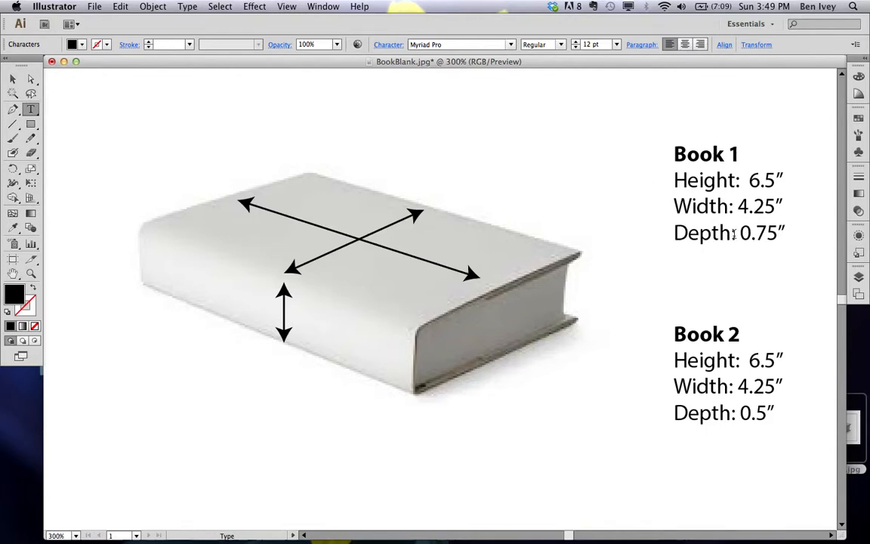
{"action": "left_click_drag", "start_coordinate": [735, 234], "coordinate": [774, 235]}
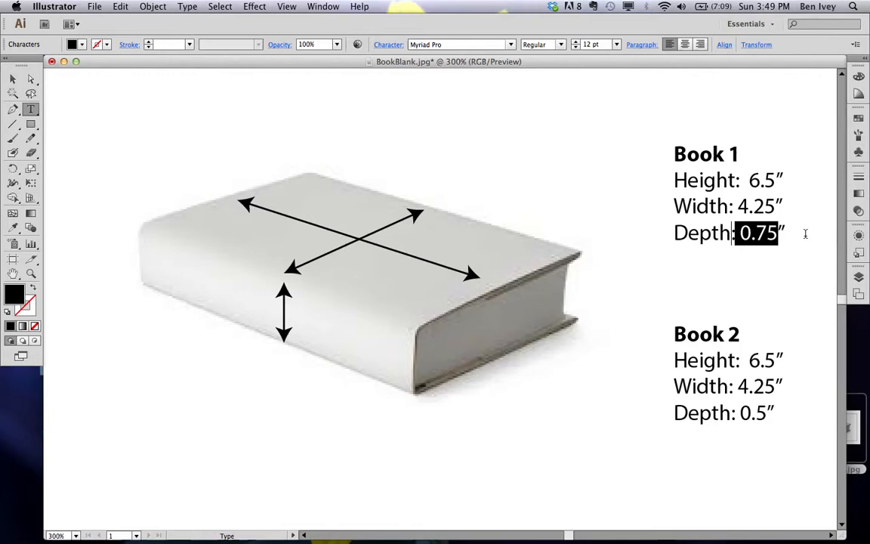
{"action": "mouse_move", "coordinate": [491, 538]}
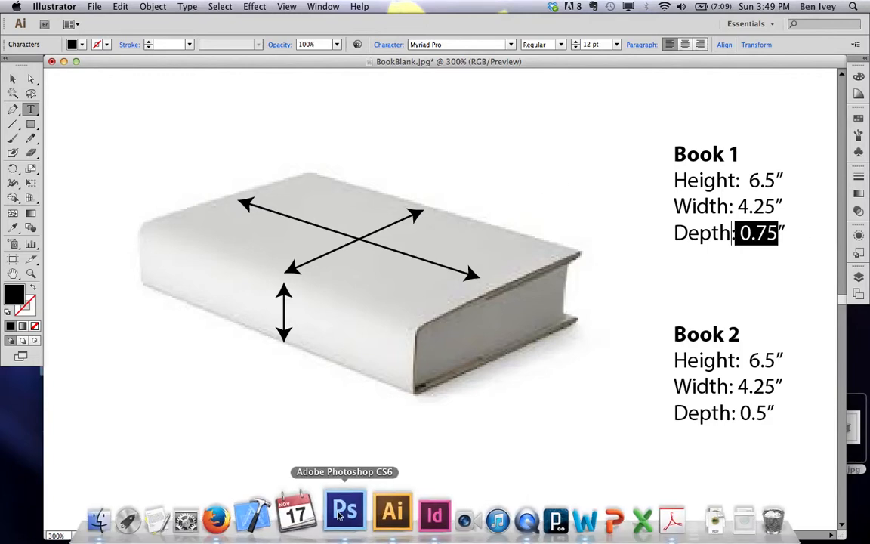
{"action": "left_click", "coordinate": [341, 513]}
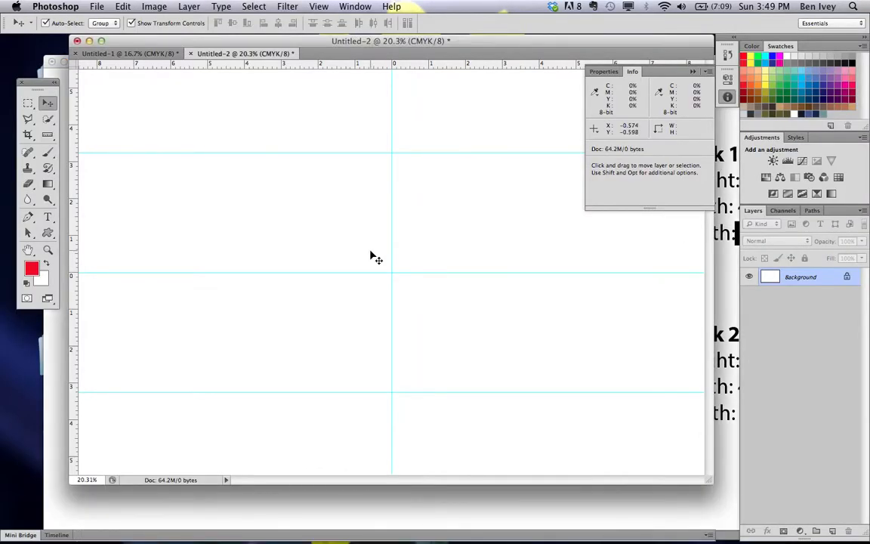
Recheck the halved depth in the Dashboard calculator, and in Photoshop add vertical guides 0.375 inches to either side of the centre guide.
{"action": "key", "text": "super+equal"}
{"action": "key", "text": "super+equal"}
{"action": "key", "text": "F12"}
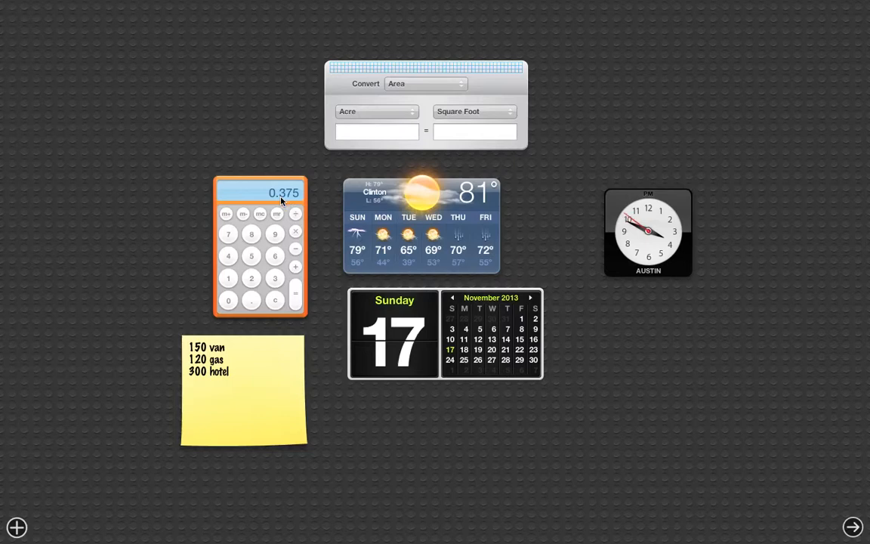
{"action": "left_click", "coordinate": [311, 195]}
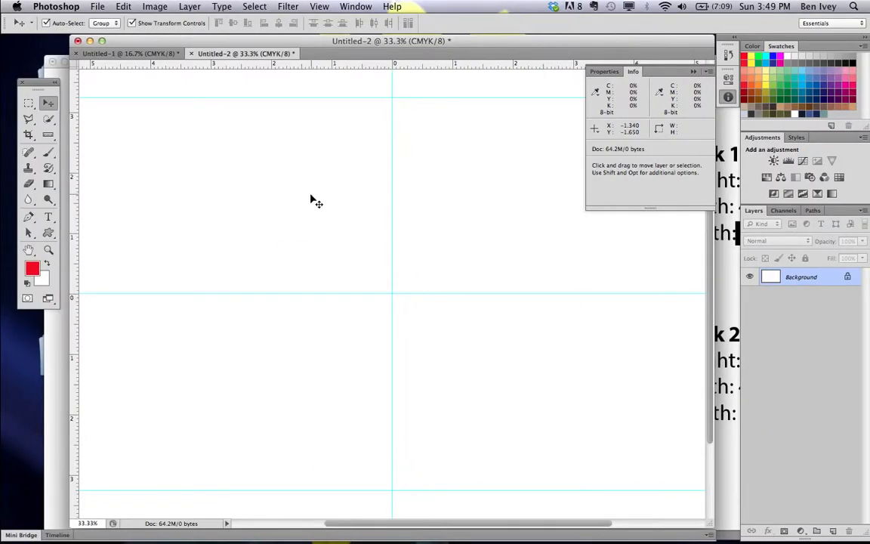
{"action": "left_click_drag", "start_coordinate": [77, 126], "coordinate": [370, 184]}
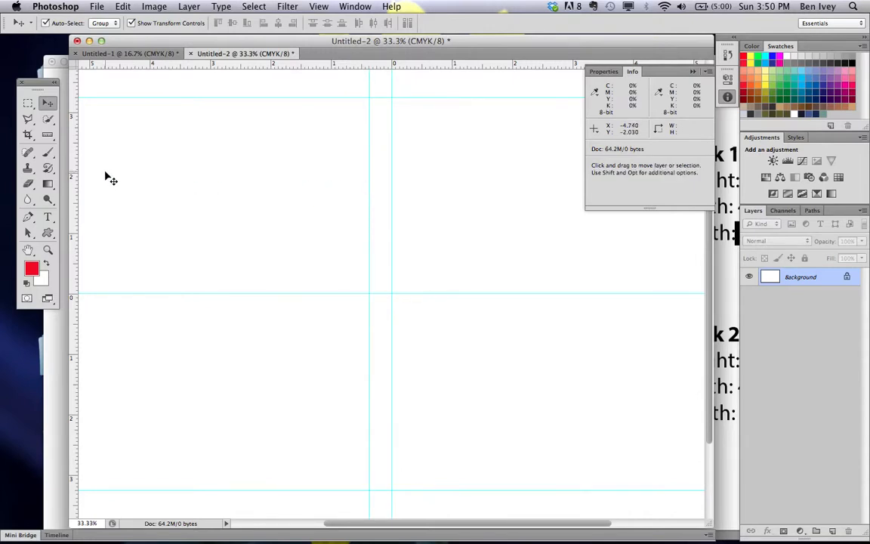
{"action": "left_click_drag", "start_coordinate": [72, 163], "coordinate": [414, 202]}
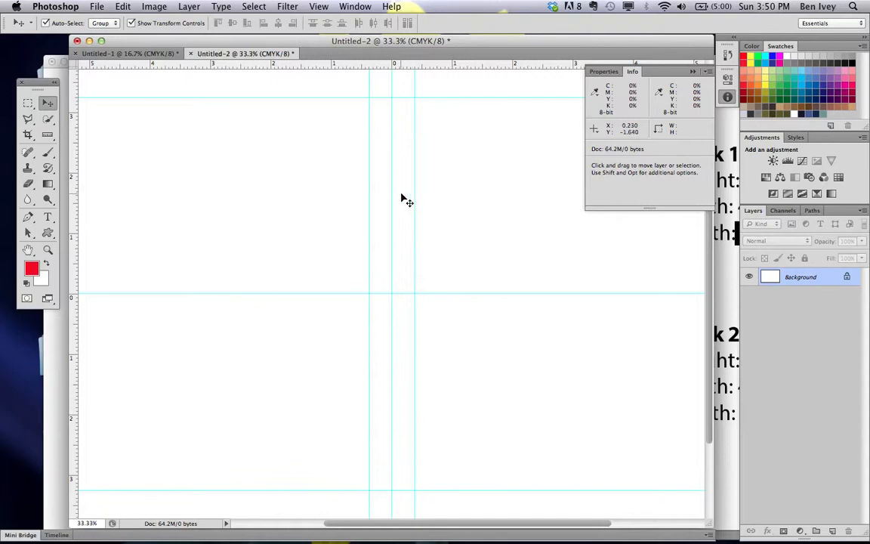
{"action": "key", "text": "super+0"}
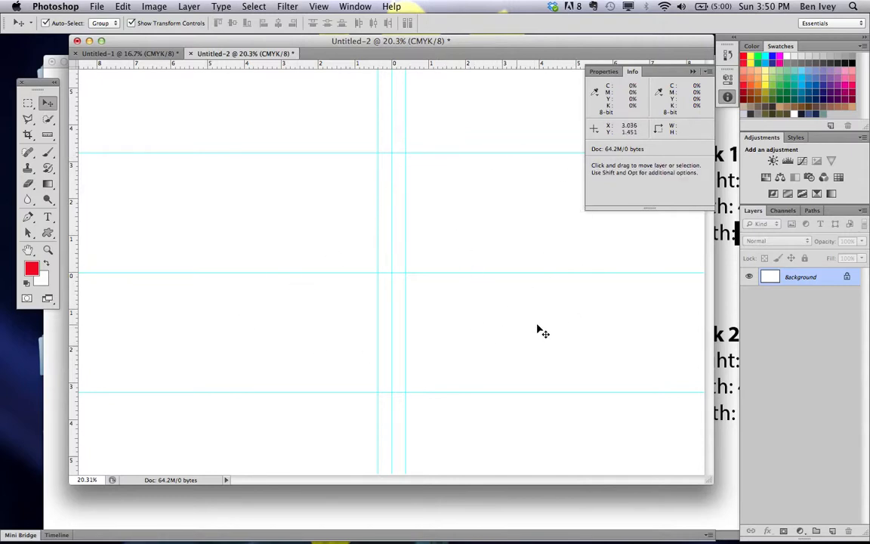
Look up Book 1's width in Illustrator, shift its document window downward, and return to Photoshop.
{"action": "left_click", "coordinate": [722, 301]}
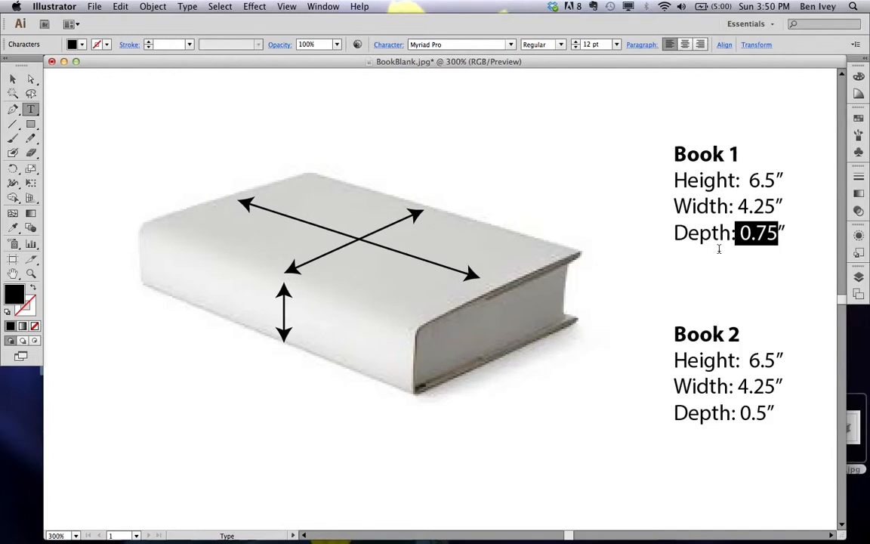
{"action": "left_click_drag", "start_coordinate": [737, 206], "coordinate": [776, 206]}
{"action": "left_click", "coordinate": [733, 206]}
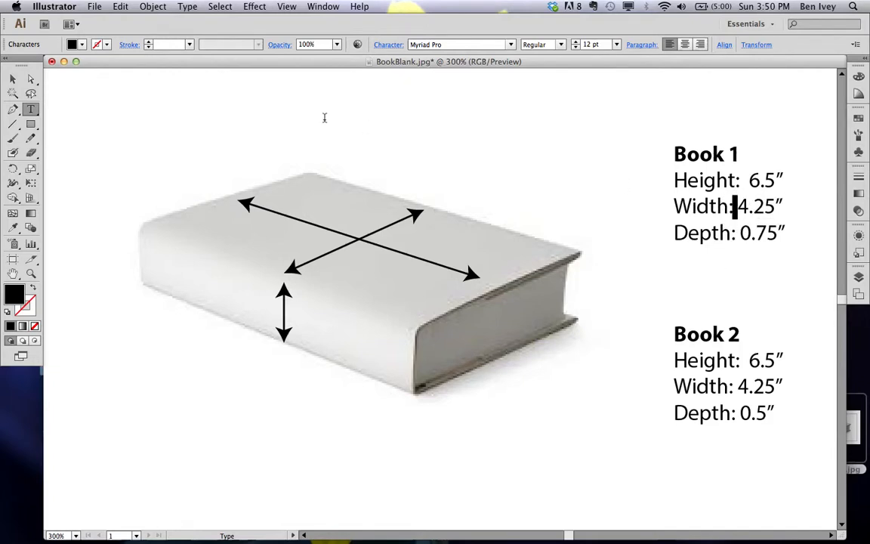
{"action": "left_click_drag", "start_coordinate": [266, 62], "coordinate": [255, 158]}
{"action": "left_click", "coordinate": [263, 139]}
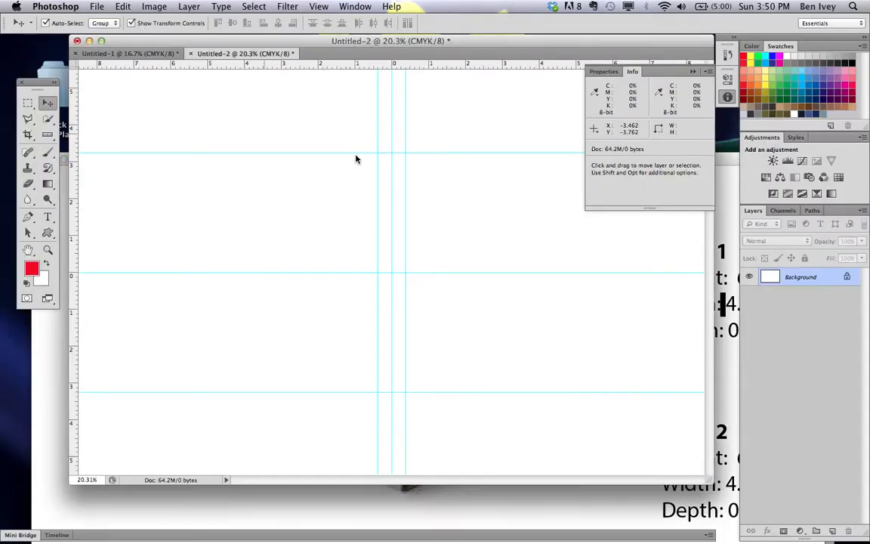
Set the ruler origin where the right spine guide meets the upper book-edge guide, and add a vertical guide 4.25 inches to its right.
{"action": "left_click_drag", "start_coordinate": [423, 40], "coordinate": [416, 45]}
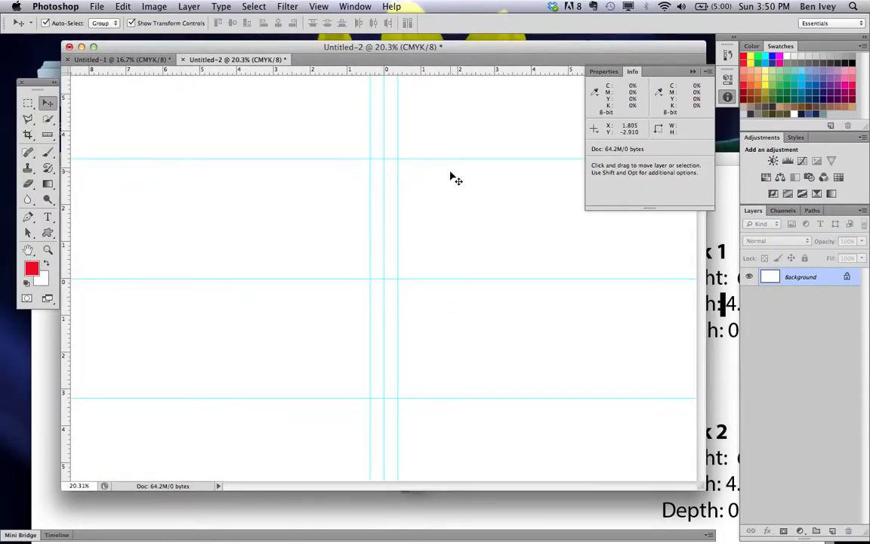
{"action": "key", "text": "super+equal"}
{"action": "key", "text": "super+equal"}
{"action": "scroll", "coordinate": [451, 176], "scroll_direction": "right", "scroll_amount": 5}
{"action": "scroll", "coordinate": [451, 176], "scroll_direction": "up", "scroll_amount": 3}
{"action": "scroll", "coordinate": [451, 176], "scroll_direction": "right", "scroll_amount": 2}
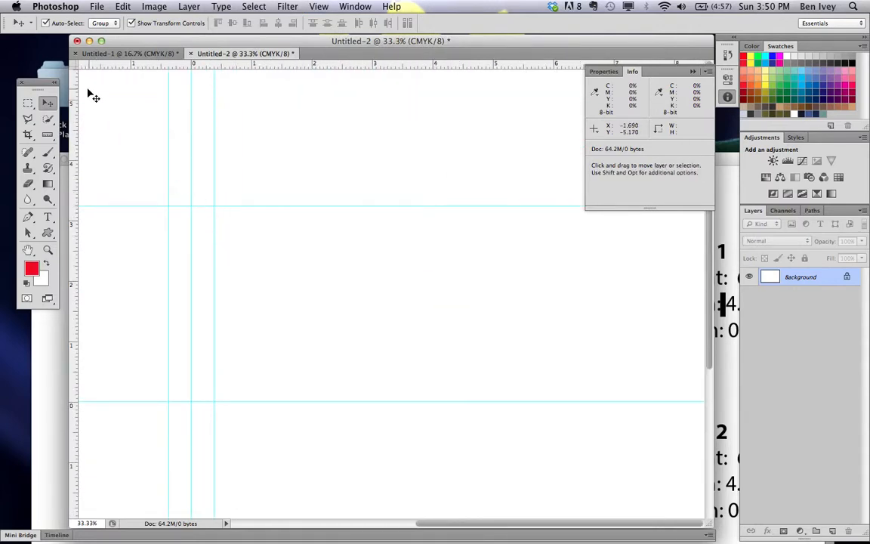
{"action": "left_click_drag", "start_coordinate": [75, 65], "coordinate": [215, 204]}
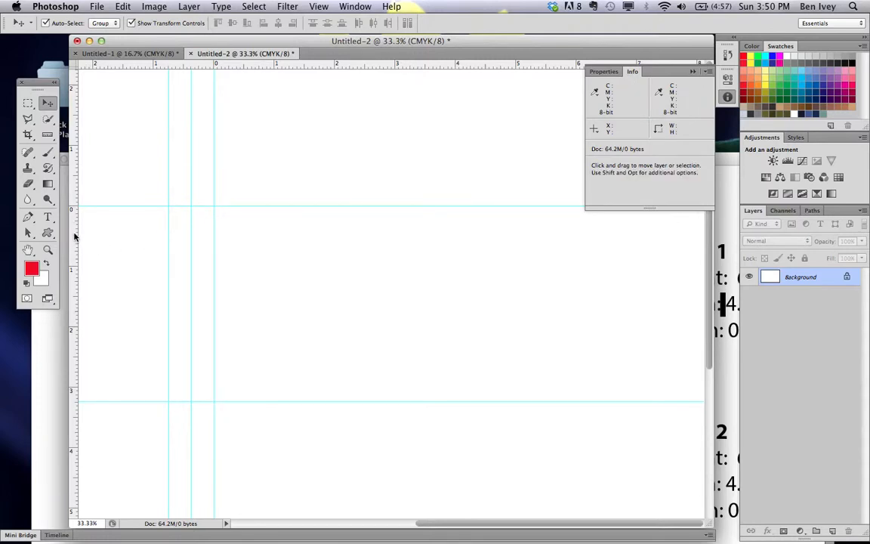
{"action": "left_click_drag", "start_coordinate": [76, 234], "coordinate": [471, 305]}
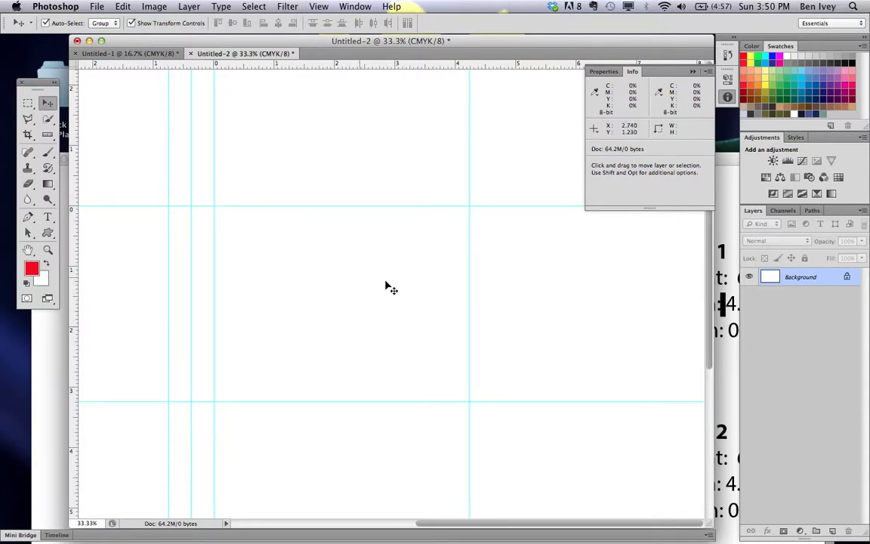
Move the ruler origin to where the left spine guide meets the upper book-edge guide, and add a vertical guide 4.25 inches to its left.
{"action": "scroll", "coordinate": [388, 287], "scroll_direction": "left", "scroll_amount": 10}
{"action": "scroll", "coordinate": [388, 287], "scroll_direction": "right", "scroll_amount": 1}
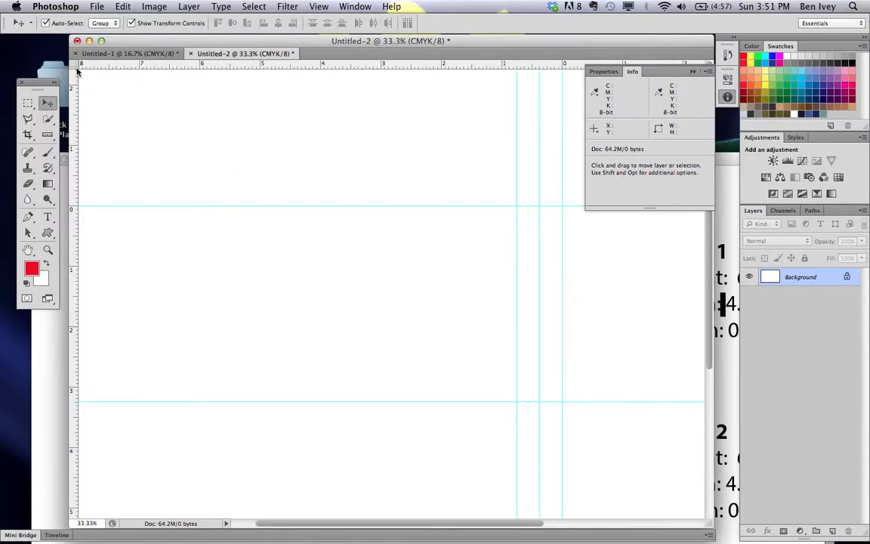
{"action": "left_click_drag", "start_coordinate": [72, 64], "coordinate": [516, 204]}
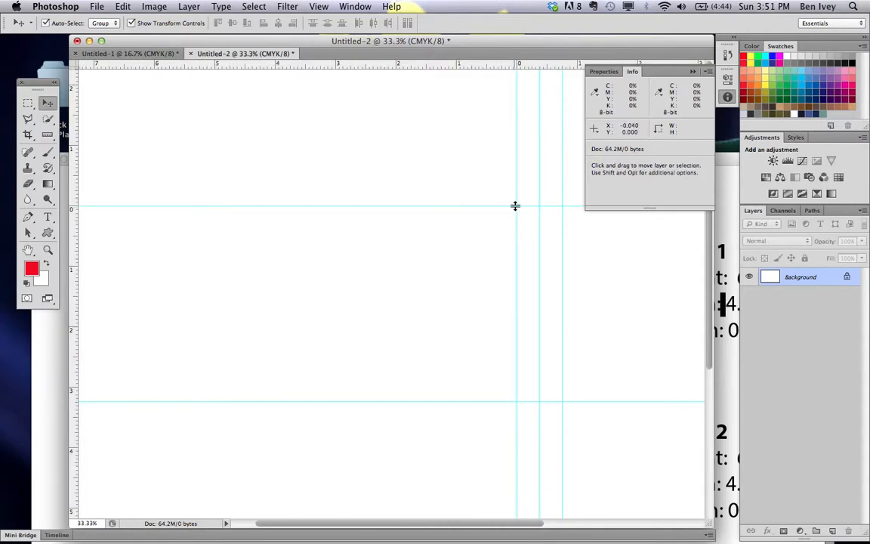
{"action": "left_click_drag", "start_coordinate": [73, 225], "coordinate": [259, 307]}
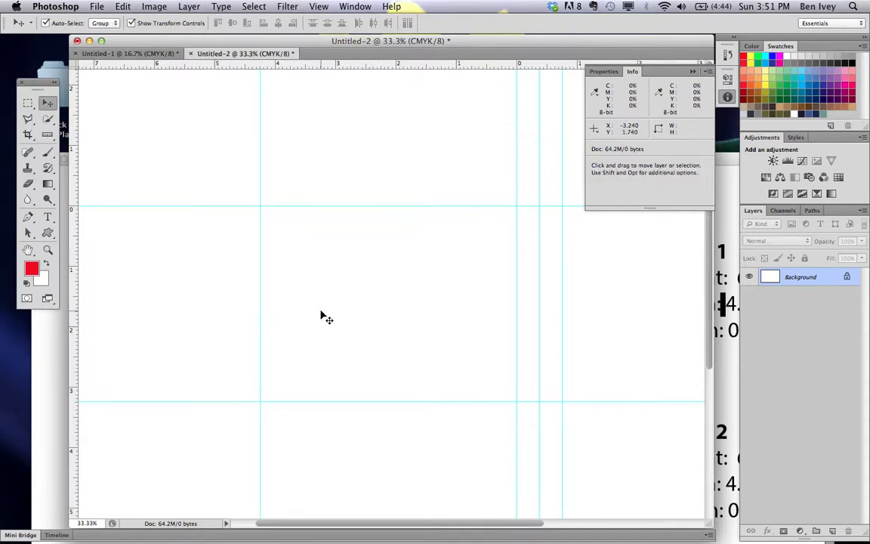
{"action": "key", "text": "super+minus"}
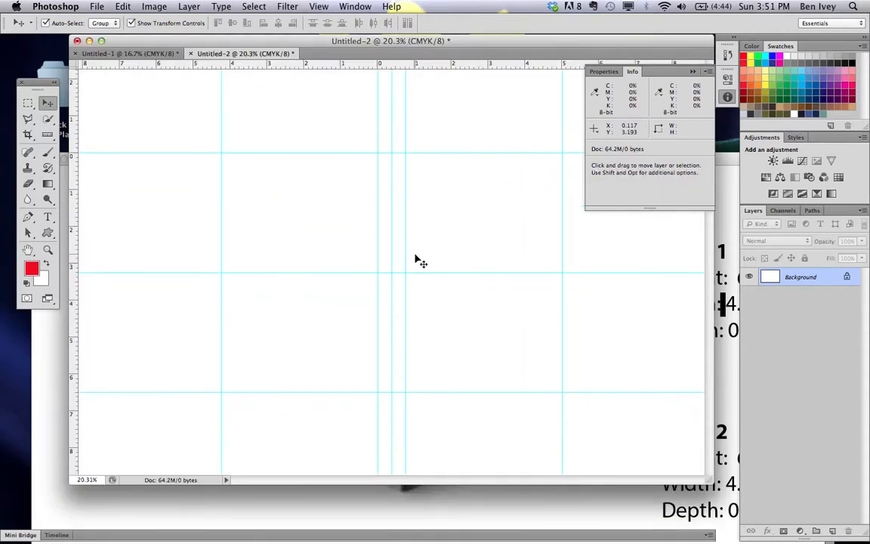
Hide the Info panel and add horizontal guides 0.25 inches above the upper book-edge guide and 0.25 inches below the lower one.
{"action": "left_click", "coordinate": [728, 96]}
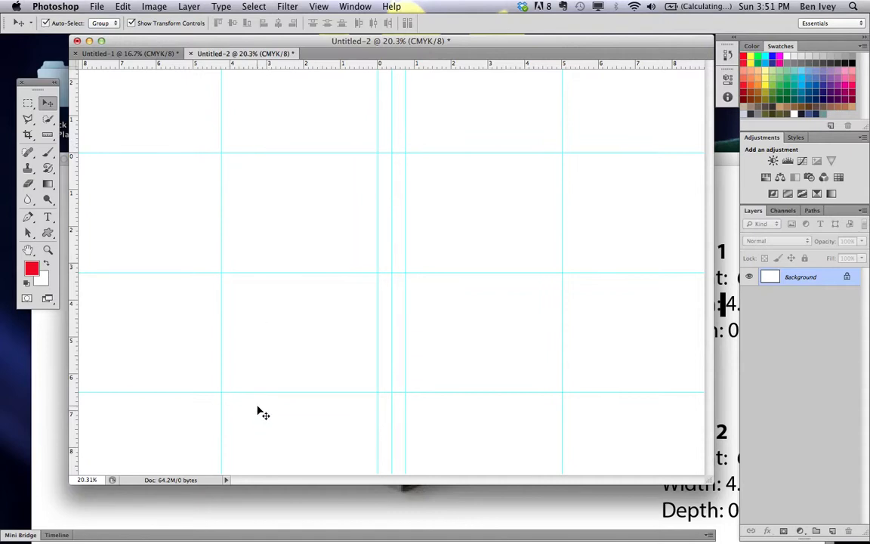
{"action": "key", "text": "super+equal"}
{"action": "key", "text": "super+equal"}
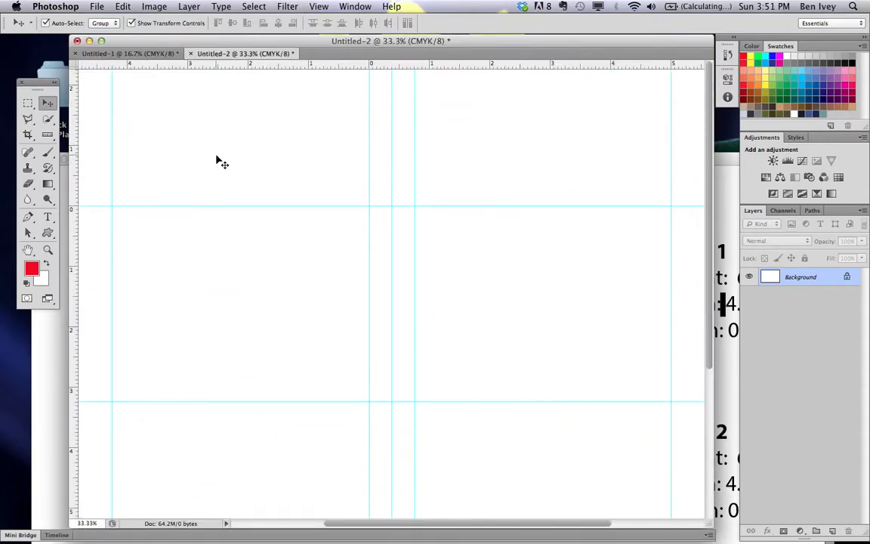
{"action": "left_click_drag", "start_coordinate": [213, 68], "coordinate": [207, 190]}
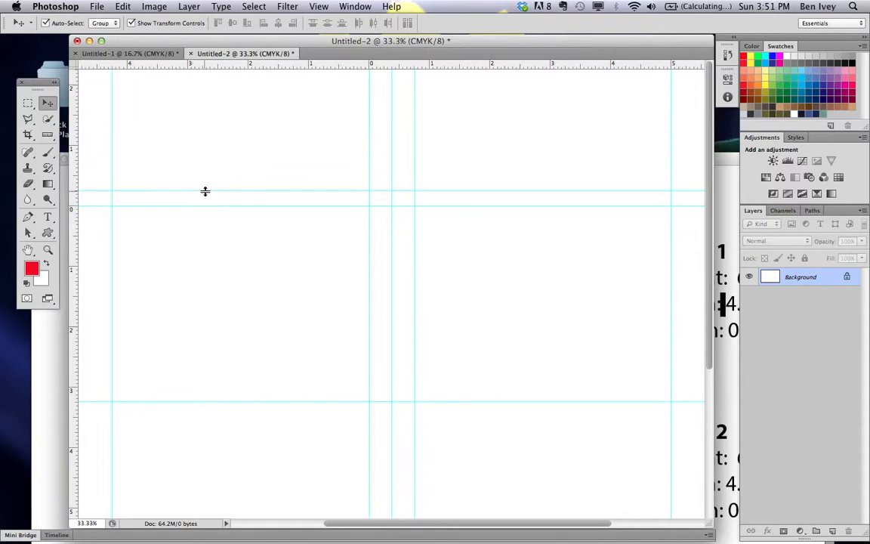
{"action": "scroll", "coordinate": [235, 209], "scroll_direction": "down", "scroll_amount": 5}
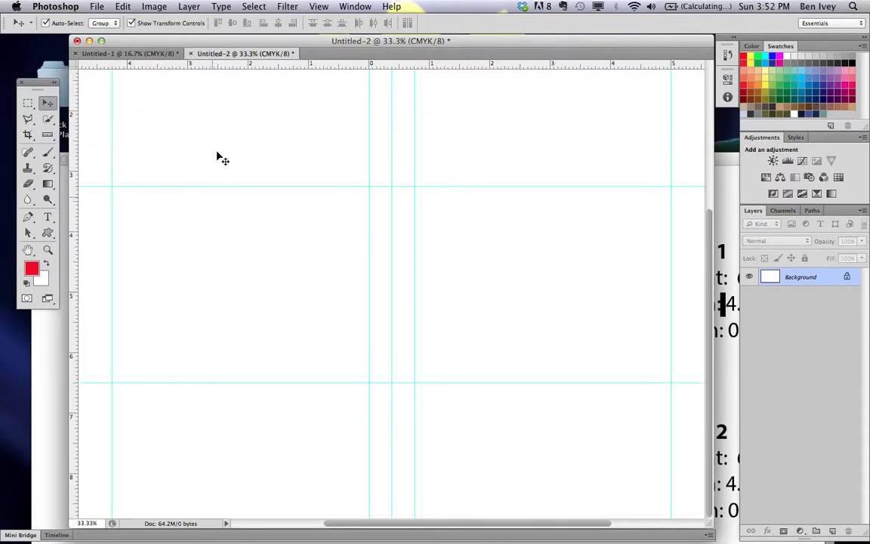
{"action": "left_click_drag", "start_coordinate": [240, 67], "coordinate": [203, 398]}
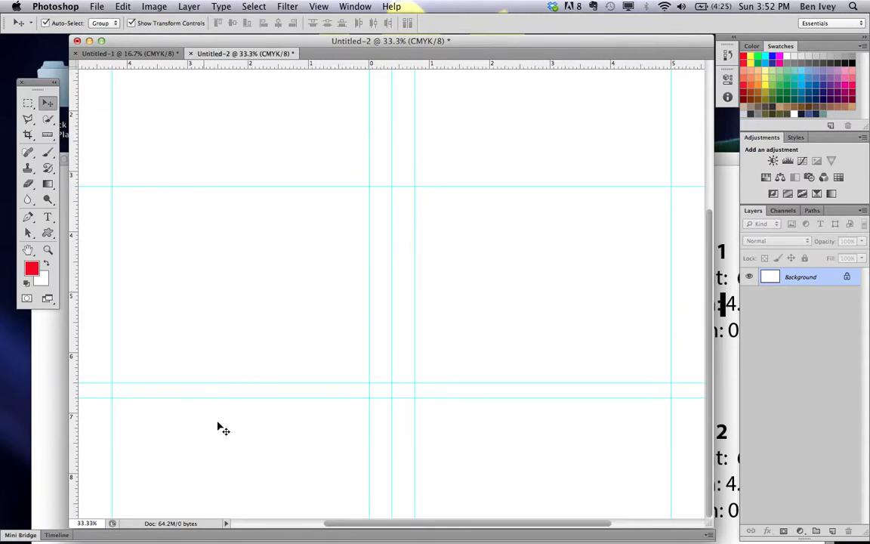
{"action": "key", "text": "super+0"}
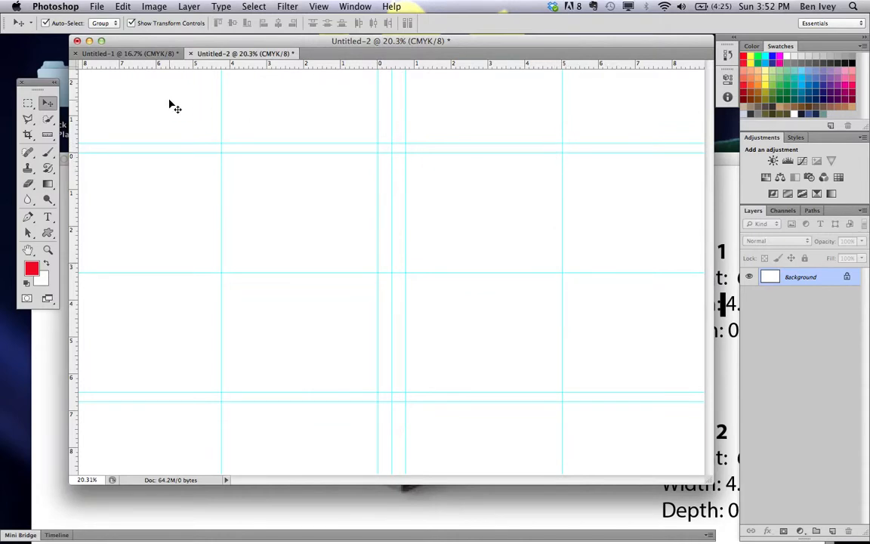
Zero the rulers at each cover's outer edge on the upper book-edge guide and add a vertical flap guide 3 inches outward on each side.
{"action": "left_click_drag", "start_coordinate": [75, 67], "coordinate": [563, 152]}
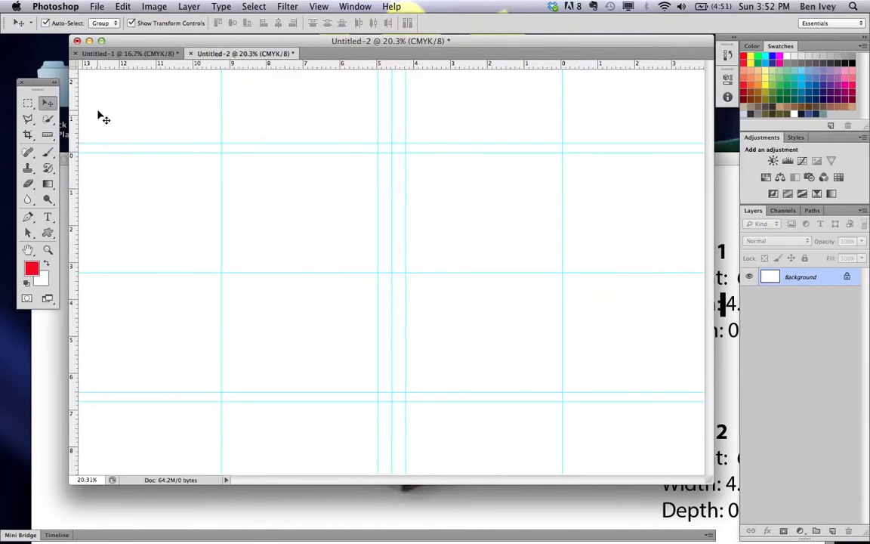
{"action": "mouse_move", "coordinate": [69, 104]}
{"action": "left_mouse_down"}
{"action": "mouse_move", "coordinate": [355, 130]}
{"action": "mouse_move", "coordinate": [530, 138]}
{"action": "mouse_move", "coordinate": [627, 126]}
{"action": "mouse_move", "coordinate": [672, 132]}
{"action": "left_mouse_up"}
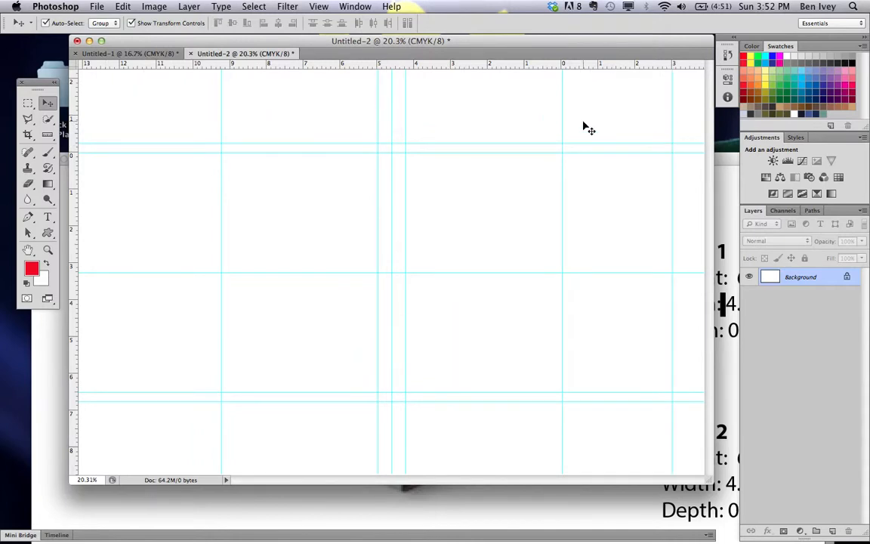
{"action": "left_click_drag", "start_coordinate": [76, 61], "coordinate": [224, 154]}
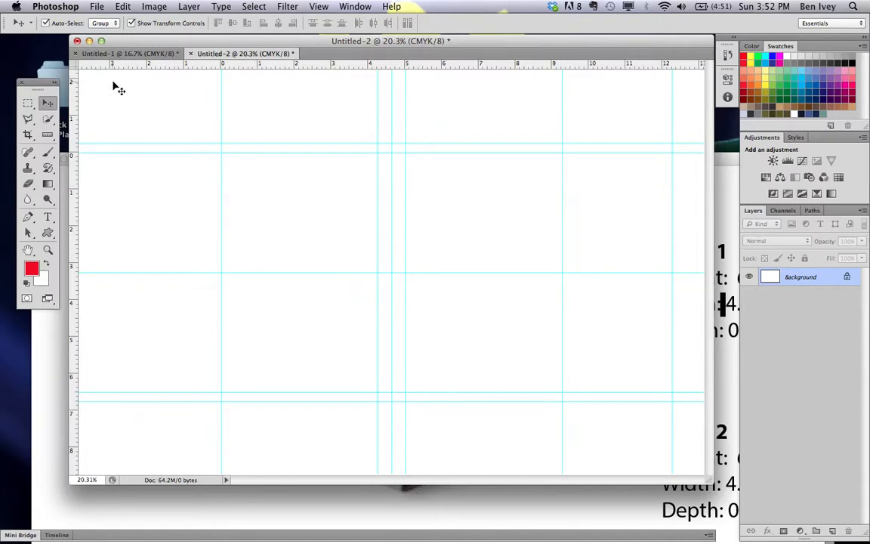
{"action": "left_click_drag", "start_coordinate": [77, 98], "coordinate": [112, 103]}
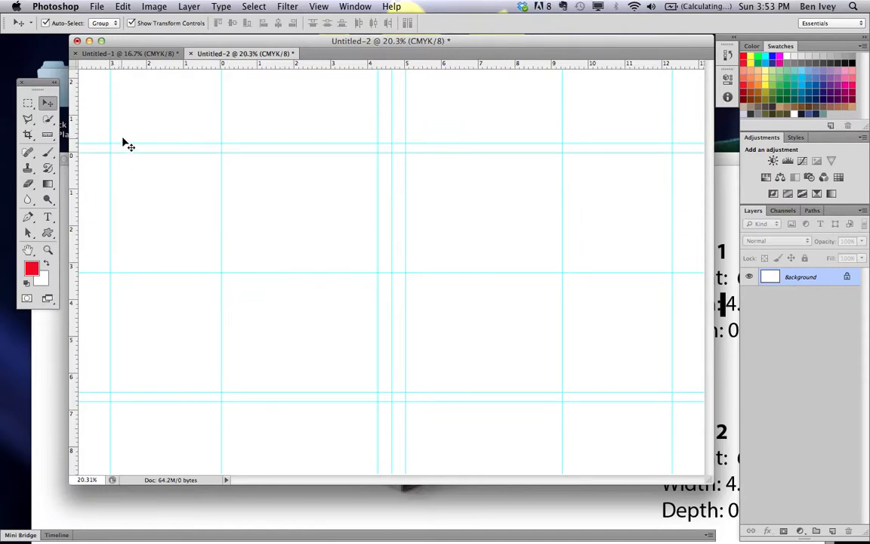
Add vertical margin guides 0.25 inches outside the left and right flap guides.
{"action": "left_click", "coordinate": [73, 194]}
{"action": "left_click_drag", "start_coordinate": [74, 194], "coordinate": [680, 252]}
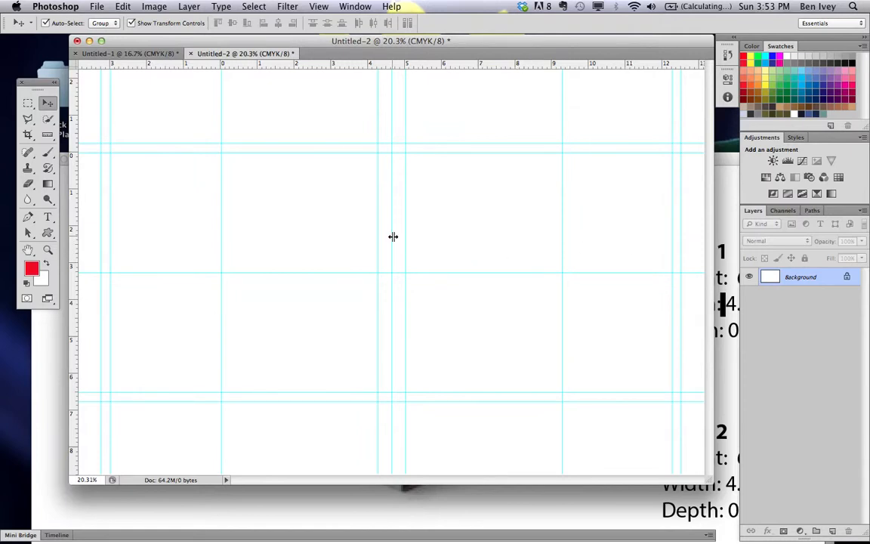
Remove the horizontal and vertical centre guides from the canvas.
{"action": "left_click", "coordinate": [318, 7]}
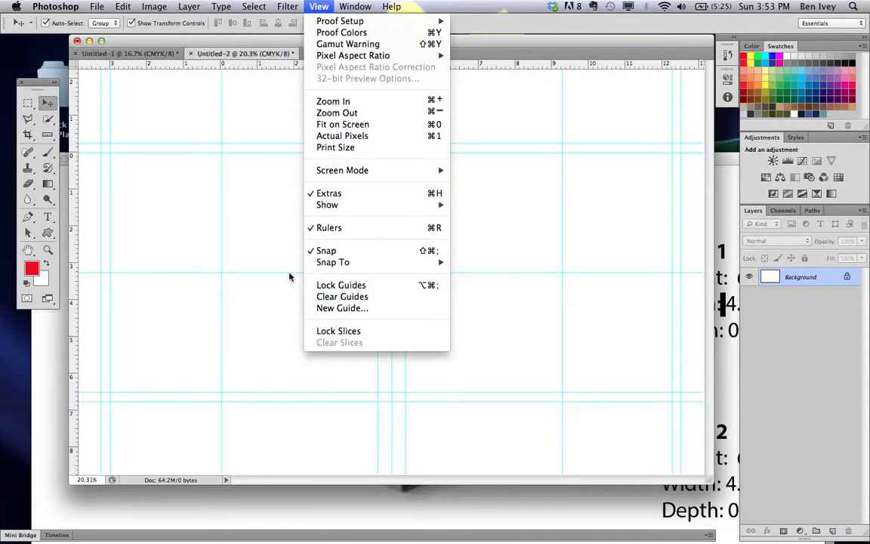
{"action": "left_click", "coordinate": [268, 234]}
{"action": "left_click_drag", "start_coordinate": [268, 271], "coordinate": [331, 56]}
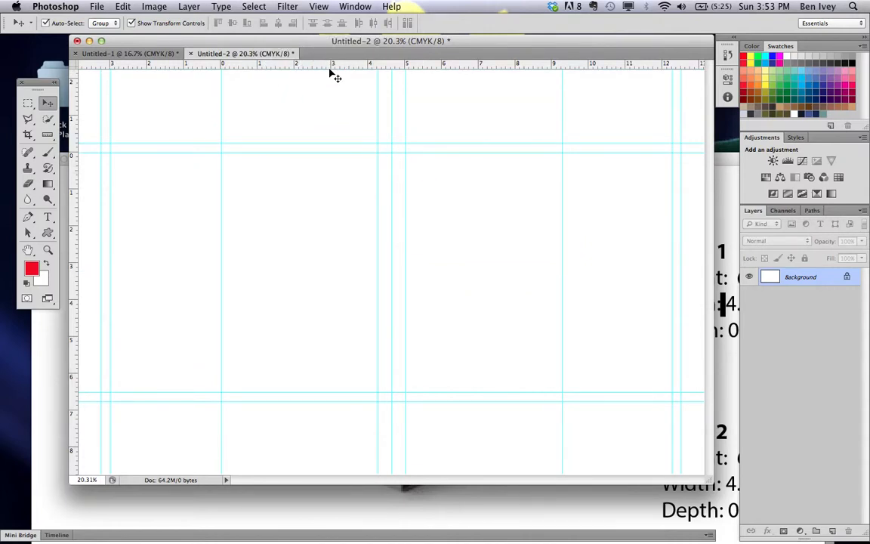
{"action": "left_click_drag", "start_coordinate": [391, 220], "coordinate": [50, 181]}
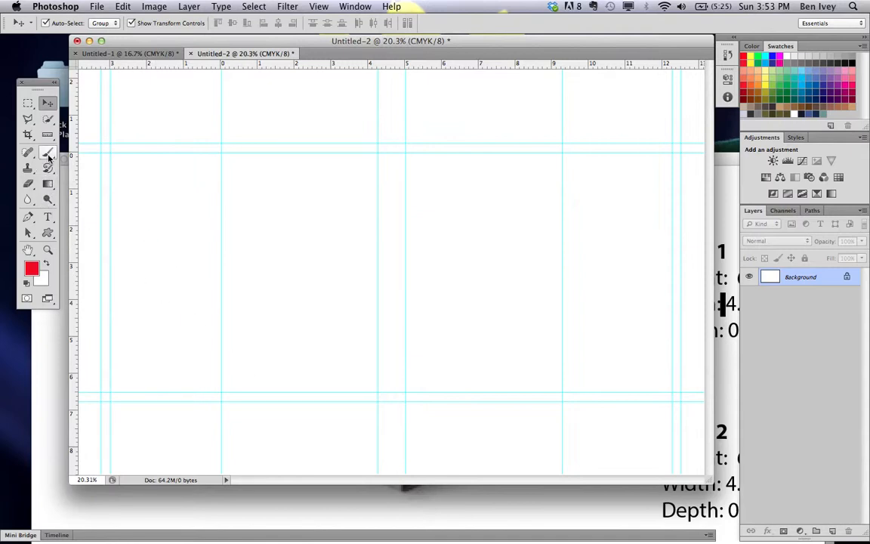
Add the text "Back" to the back cover area and scale it up to about 555%.
{"action": "left_click", "coordinate": [48, 217]}
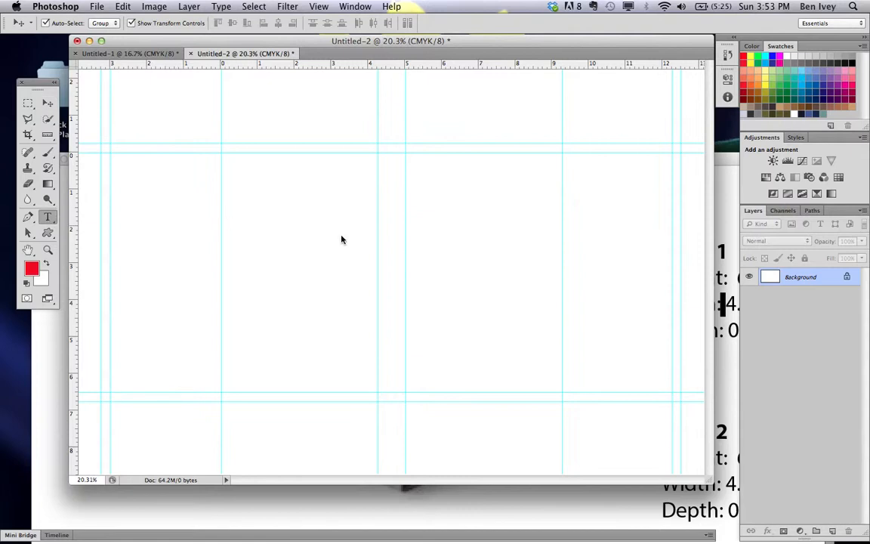
{"action": "left_click", "coordinate": [256, 269]}
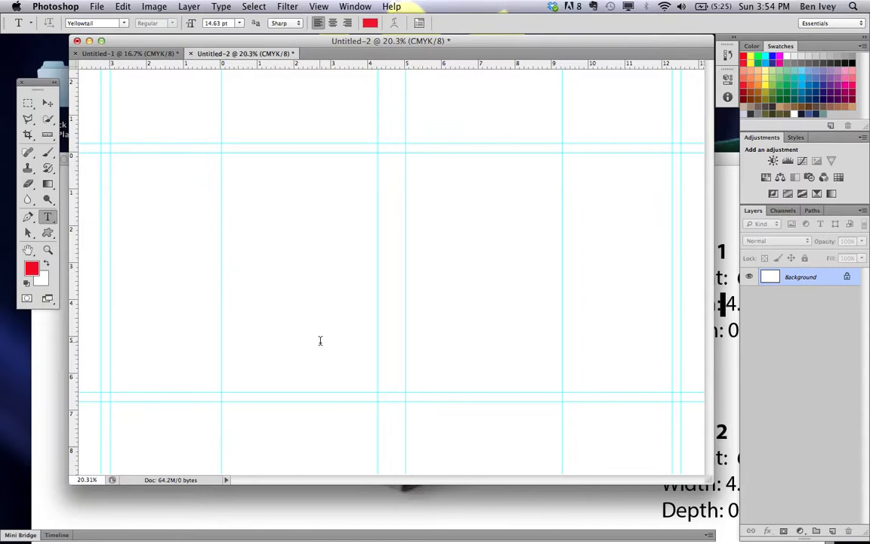
{"action": "type", "text": "Back"}
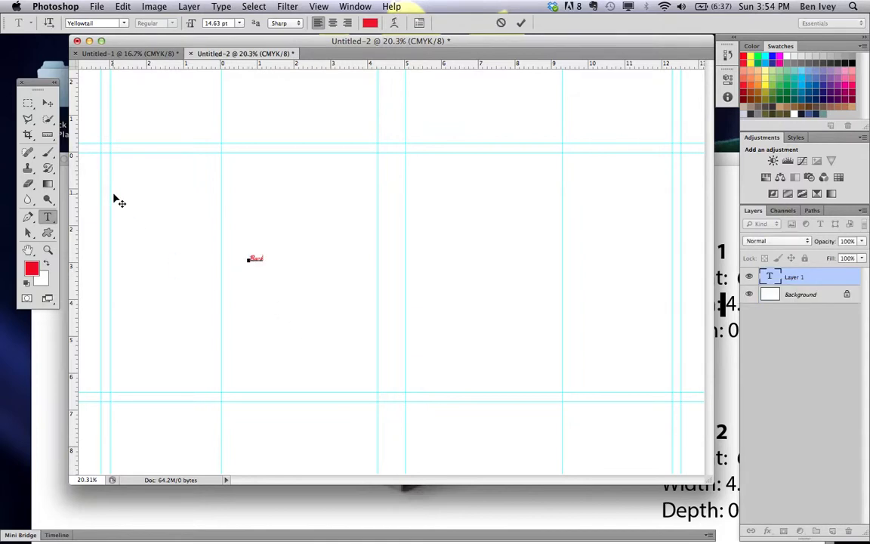
{"action": "left_click", "coordinate": [48, 103]}
{"action": "left_click_drag", "start_coordinate": [265, 253], "coordinate": [330, 216]}
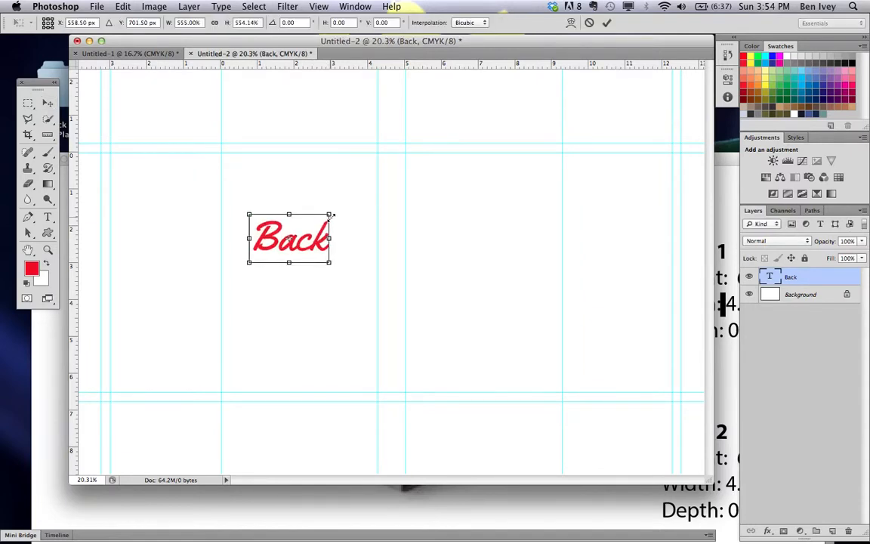
{"action": "key", "text": "Return"}
Duplicate the "Back" label onto the front cover area and change its text to "Front".
{"action": "left_click_drag", "start_coordinate": [371, 244], "coordinate": [560, 241]}
{"action": "key", "text": "t"}
{"action": "double_click", "coordinate": [485, 240]}
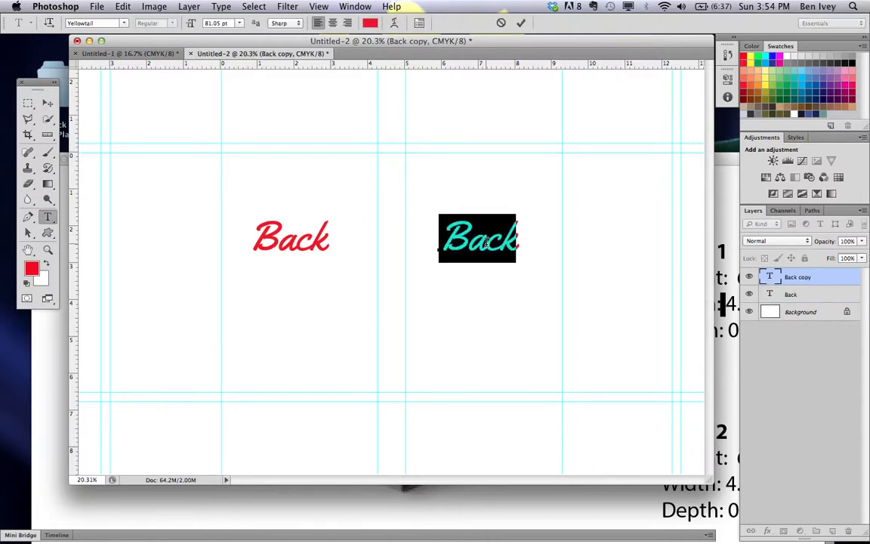
{"action": "type", "text": "Front"}
{"action": "left_click", "coordinate": [47, 103]}
Duplicate the "Front" label onto the right flap and change its text to "F1".
{"action": "left_click", "coordinate": [451, 243]}
{"action": "left_click_drag", "start_coordinate": [451, 245], "coordinate": [701, 316]}
{"action": "key", "text": "t"}
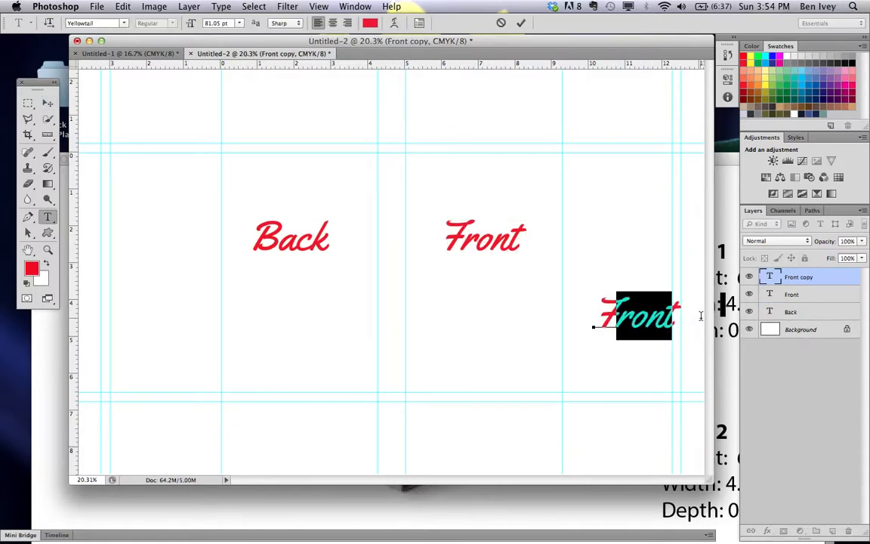
{"action": "key", "text": "BackSpace"}
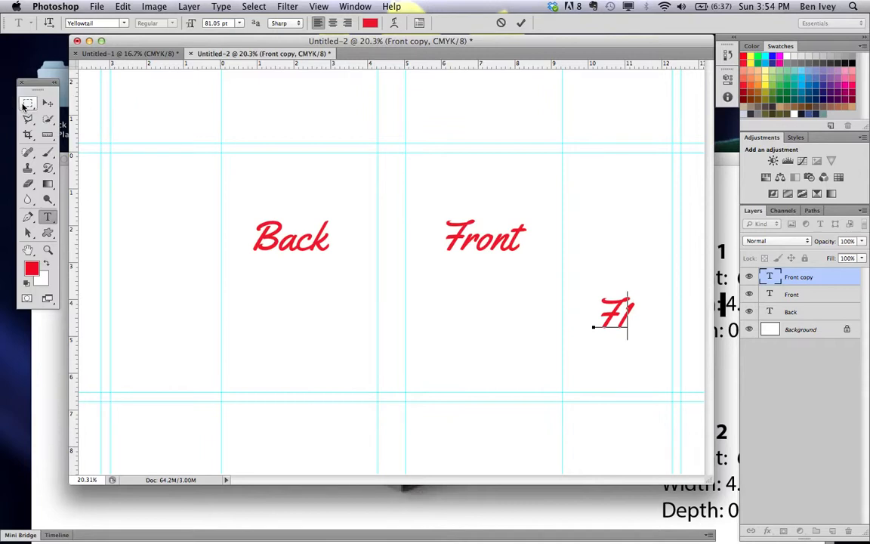
{"action": "left_click", "coordinate": [25, 105]}
{"action": "key", "text": "v"}
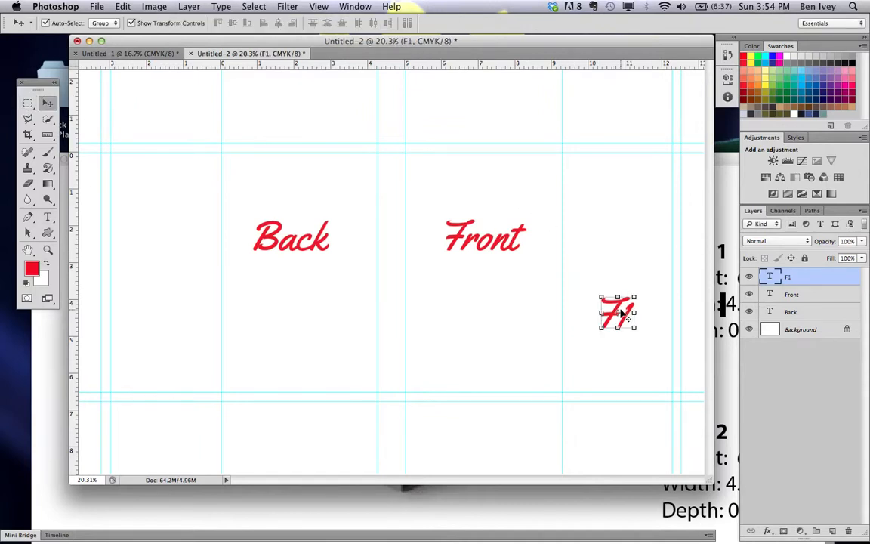
Duplicate the "F1" label onto the left flap and change its text to "F2".
{"action": "left_click_drag", "start_coordinate": [626, 322], "coordinate": [164, 320]}
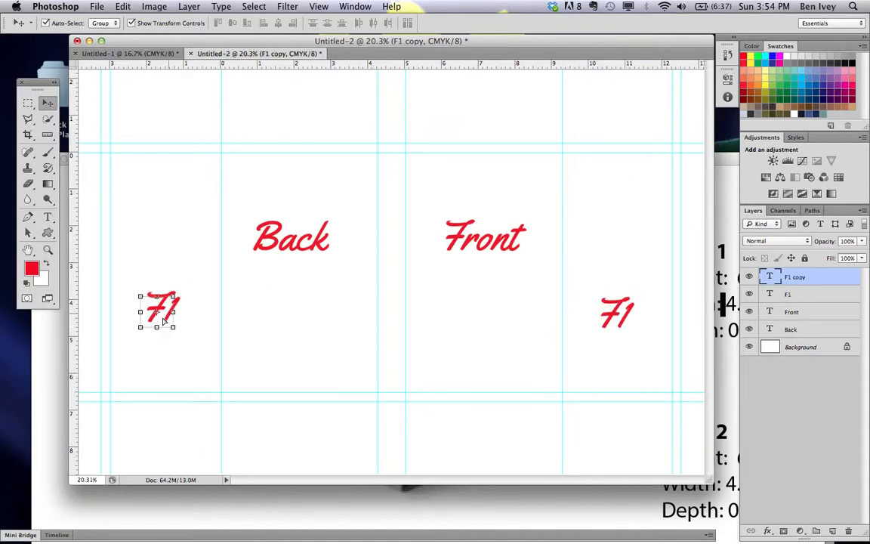
{"action": "key", "text": "t"}
{"action": "double_click", "coordinate": [159, 312]}
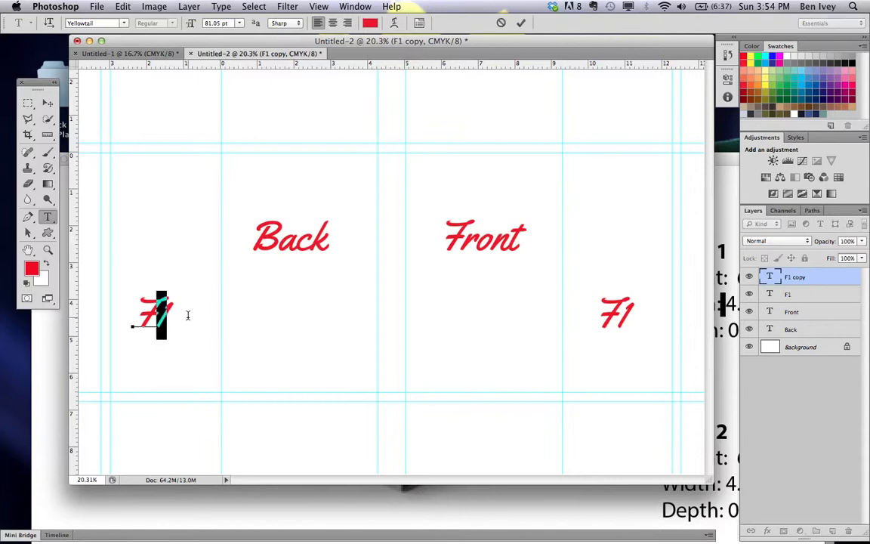
{"action": "type", "text": "2"}
{"action": "left_click", "coordinate": [45, 105]}
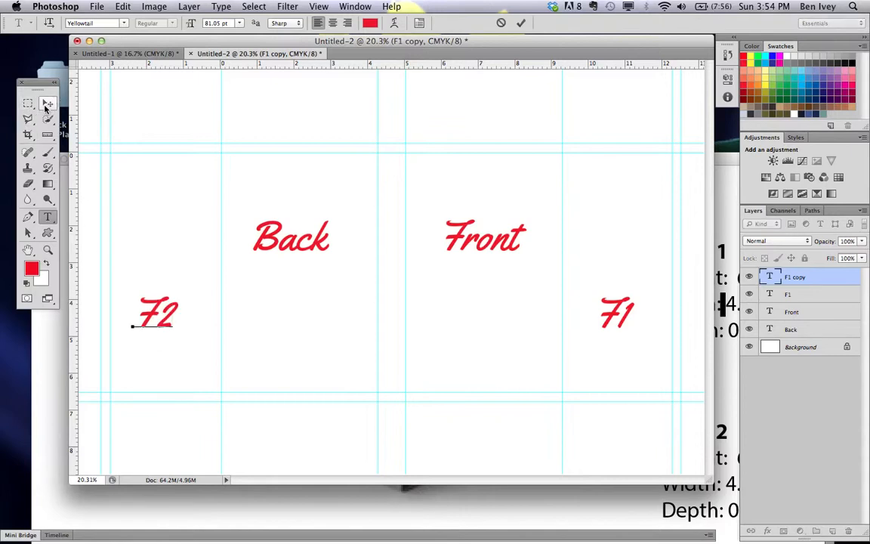
Duplicate the "F2" label onto the spine area and change its text to "Spine".
{"action": "left_click", "coordinate": [190, 322]}
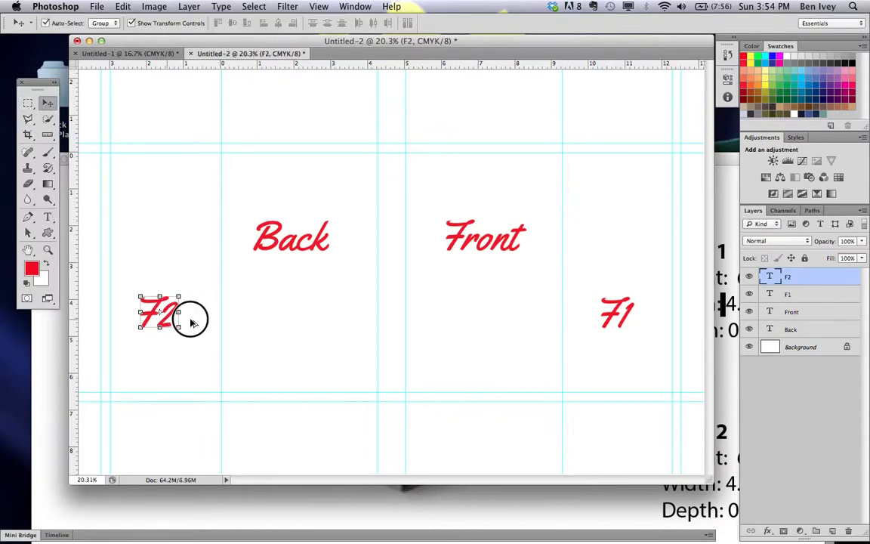
{"action": "left_click_drag", "start_coordinate": [190, 322], "coordinate": [389, 312]}
{"action": "key", "text": "t"}
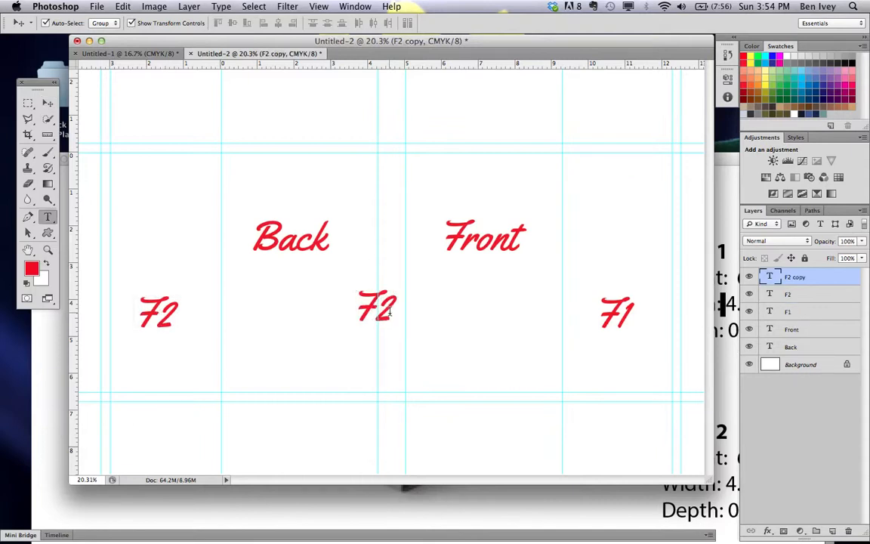
{"action": "left_click", "coordinate": [382, 312]}
{"action": "double_click", "coordinate": [382, 312]}
{"action": "type", "text": "Sp"}
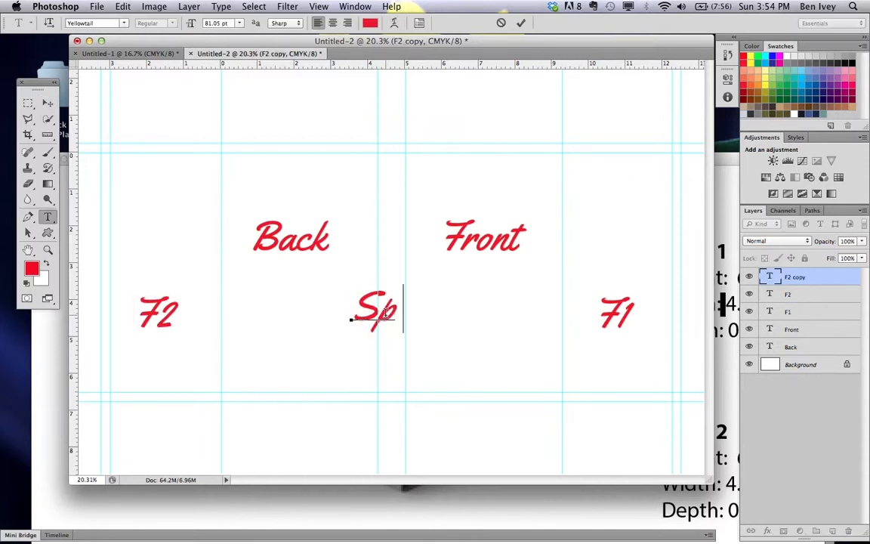
{"action": "type", "text": "ine"}
{"action": "left_click", "coordinate": [48, 102]}
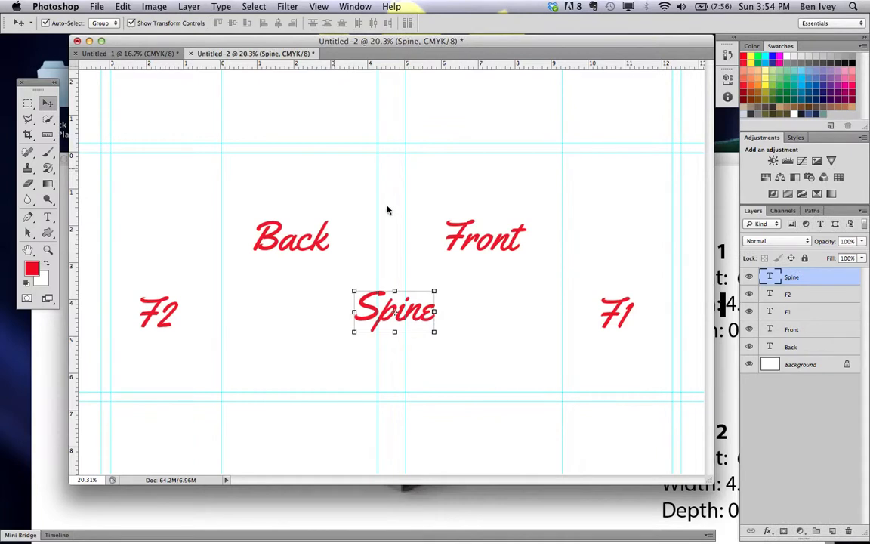
Scale the "Spine" label to about 92% width and 75% height, and rotate it 90 degrees clockwise between the spine guides.
{"action": "mouse_move", "coordinate": [434, 291]}
{"action": "left_mouse_down"}
{"action": "mouse_move", "coordinate": [449, 310]}
{"action": "mouse_move", "coordinate": [436, 364]}
{"action": "mouse_move", "coordinate": [428, 291]}
{"action": "mouse_move", "coordinate": [440, 296]}
{"action": "left_mouse_up"}
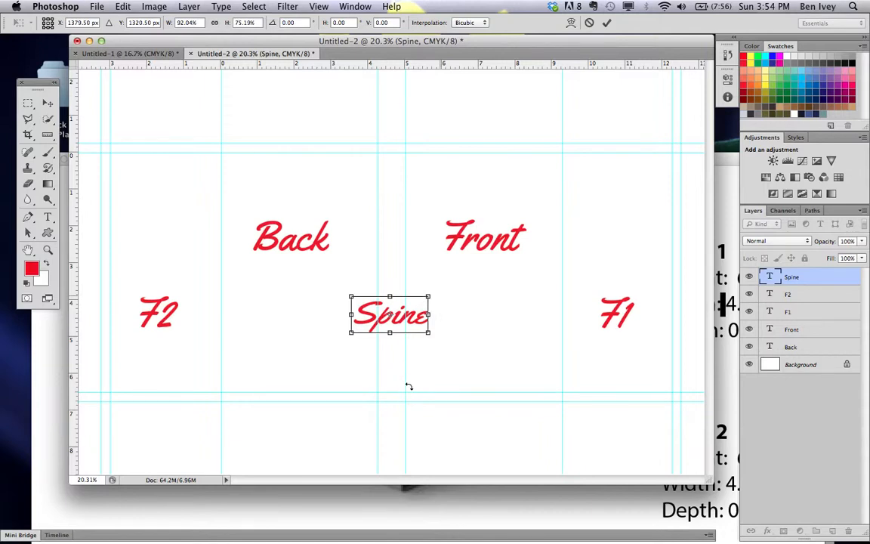
{"action": "left_click_drag", "start_coordinate": [441, 295], "coordinate": [396, 368]}
{"action": "left_click", "coordinate": [432, 285]}
{"action": "key", "text": "Escape"}
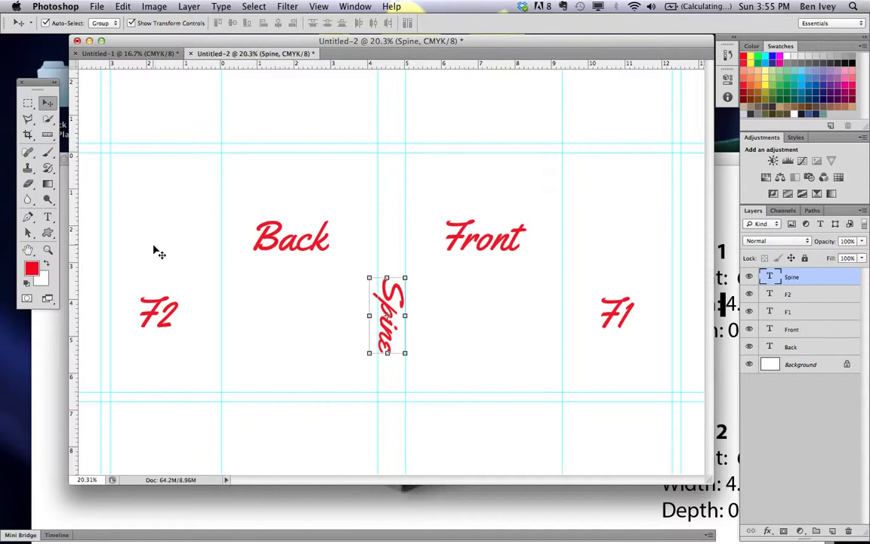
{"action": "mouse_move", "coordinate": [431, 532]}
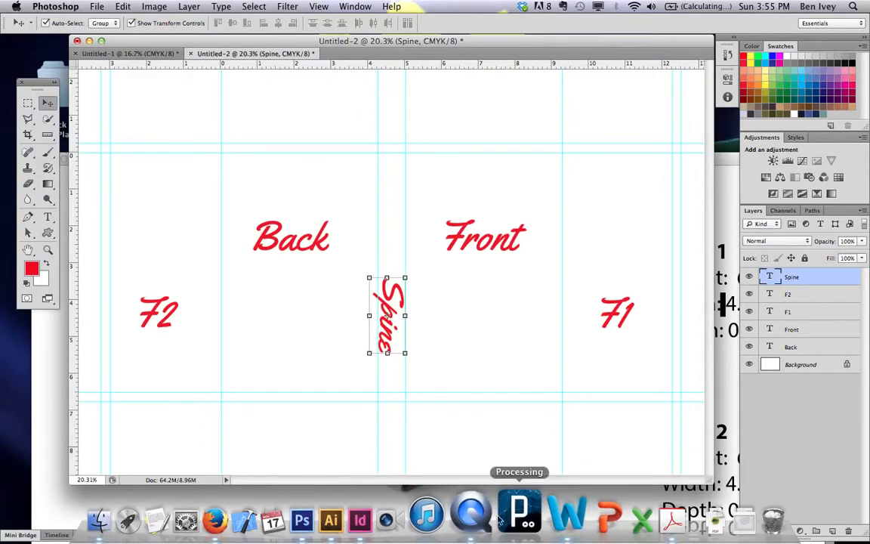